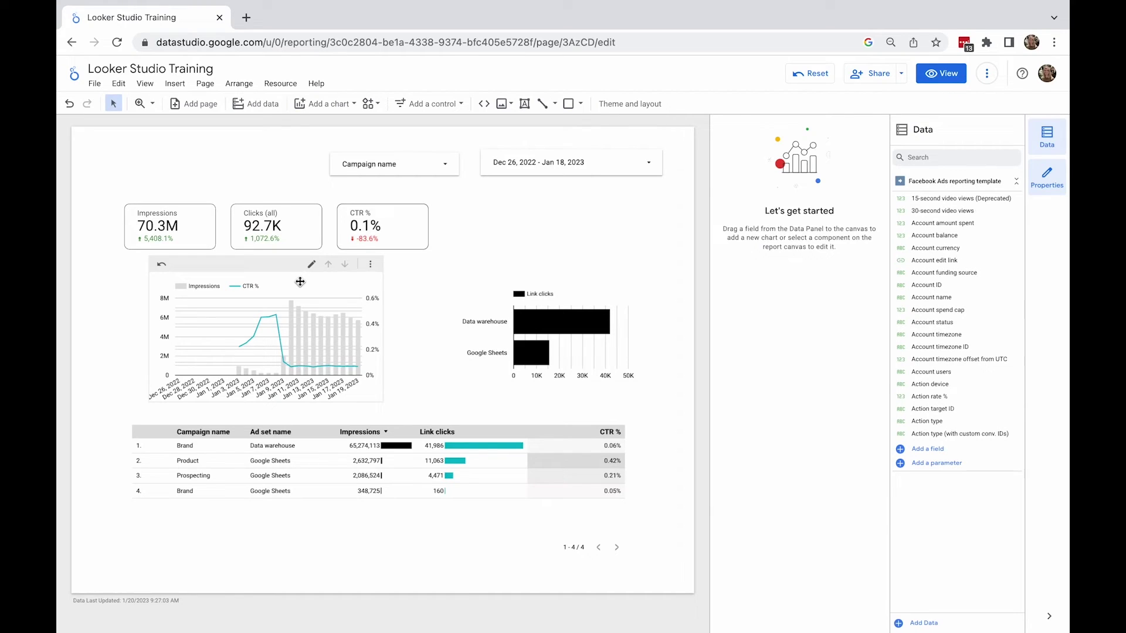
Order the time-series chart's dimensions as Date, then Week (Mon-Sun), above Year Month and Year
{"action": "left_click", "coordinate": [300, 282]}
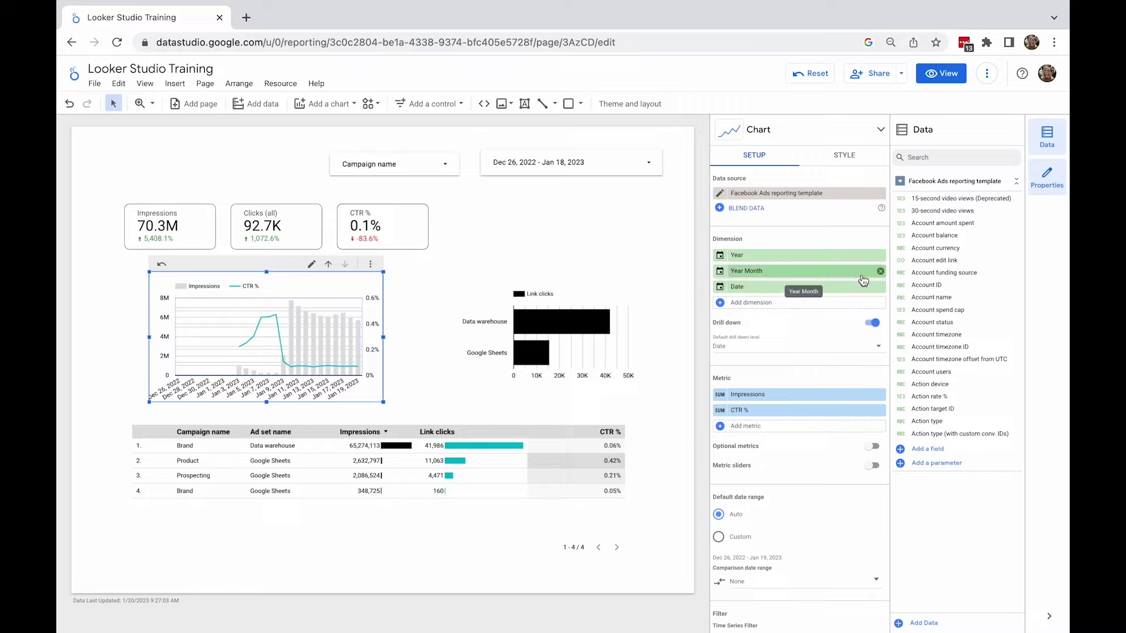
{"action": "left_click_drag", "start_coordinate": [720, 287], "coordinate": [748, 266]}
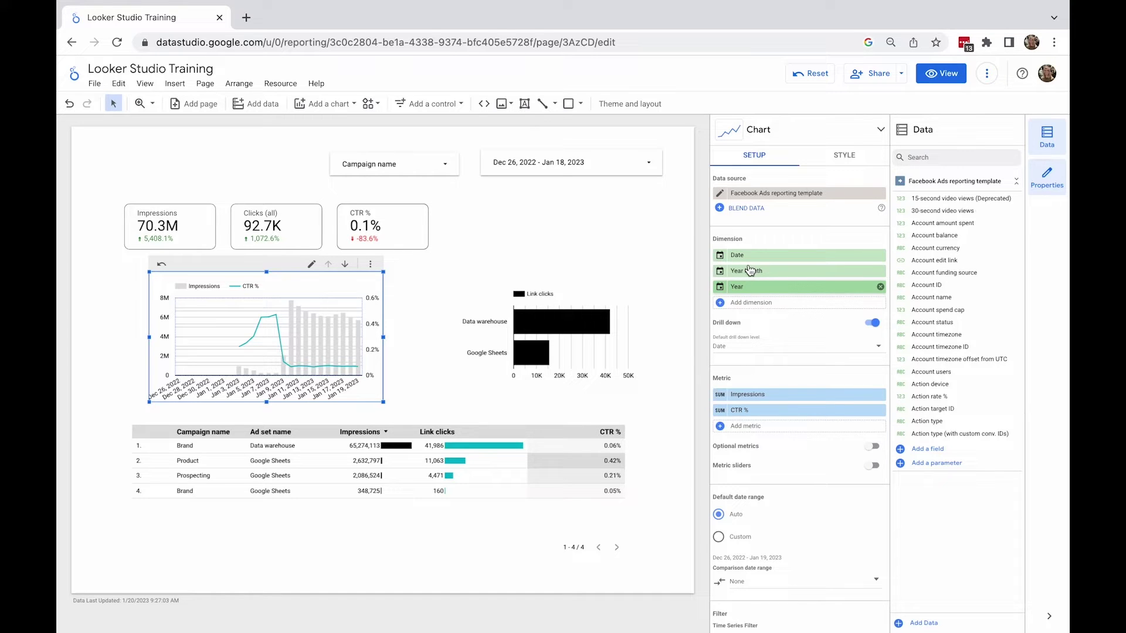
{"action": "left_click", "coordinate": [748, 302]}
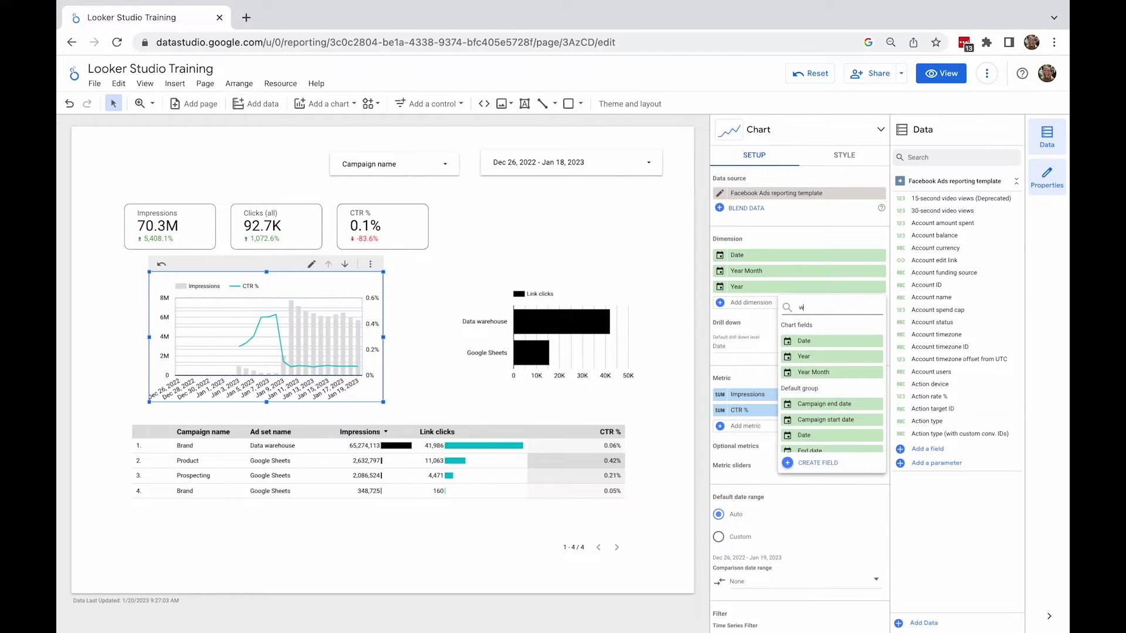
{"action": "type", "text": "week"}
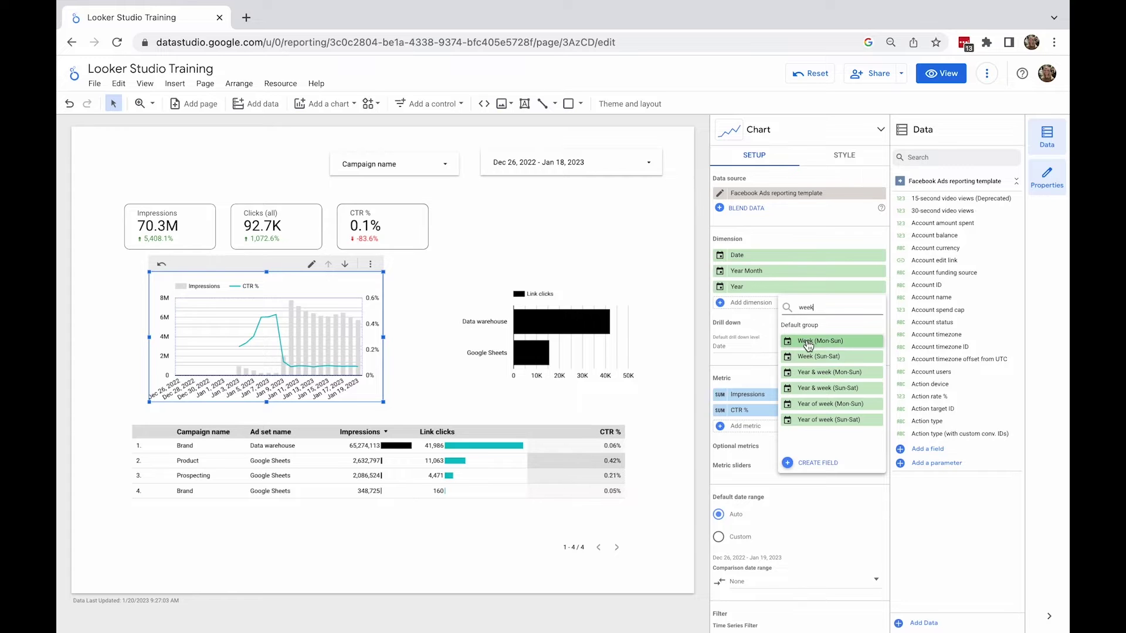
{"action": "left_click", "coordinate": [807, 340]}
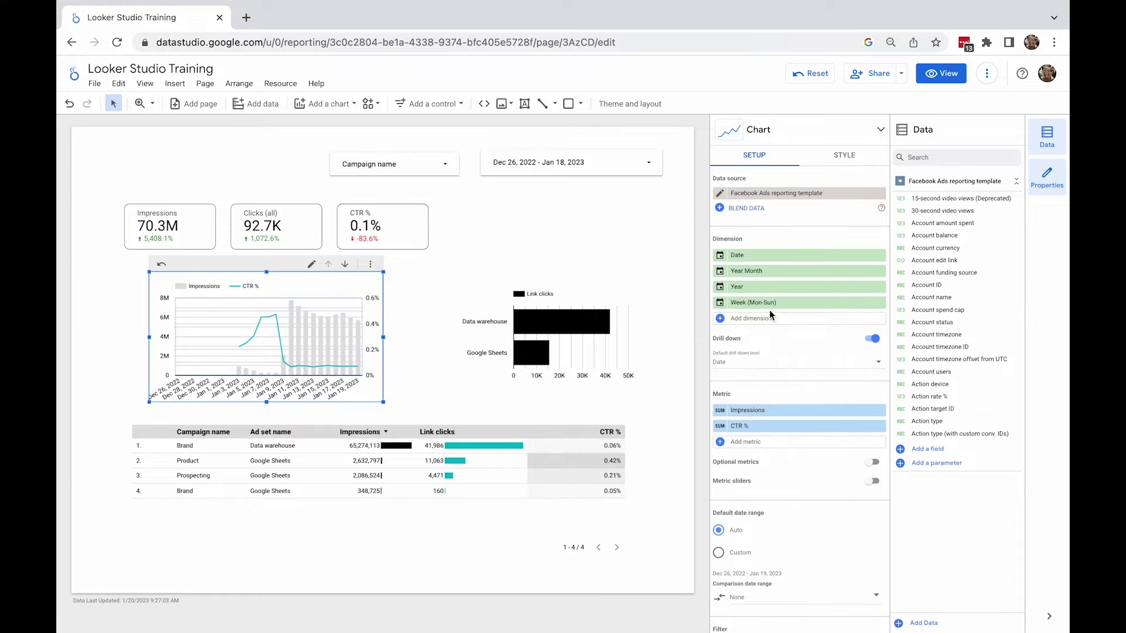
{"action": "left_click_drag", "start_coordinate": [768, 302], "coordinate": [770, 284]}
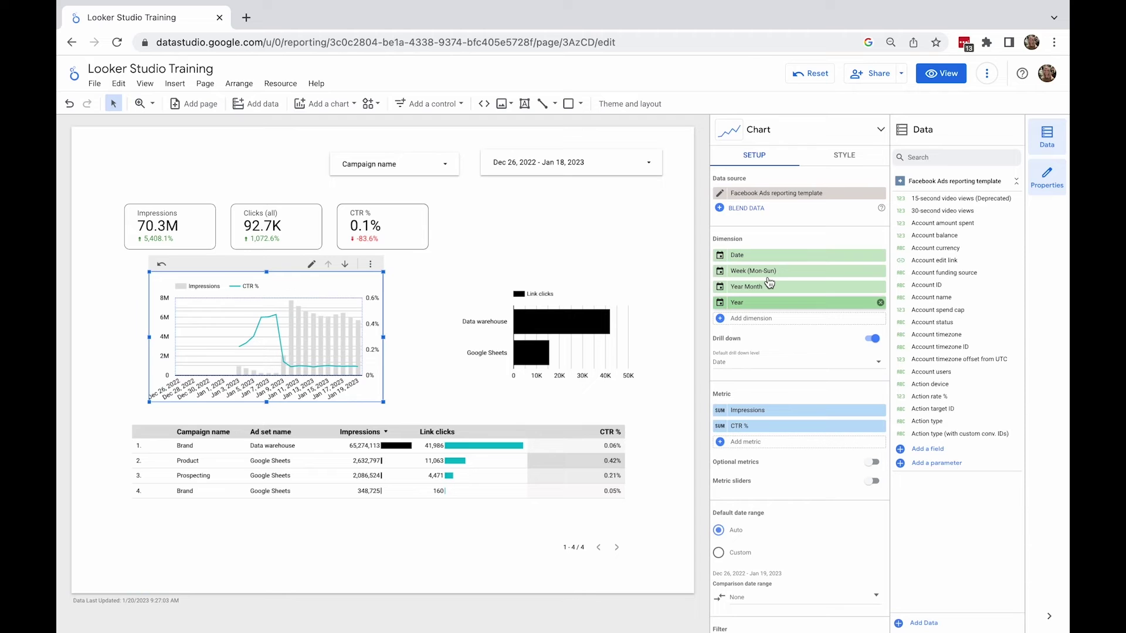
Keep Date as the default drill-down level and switch the report to view mode
{"action": "left_click", "coordinate": [768, 362]}
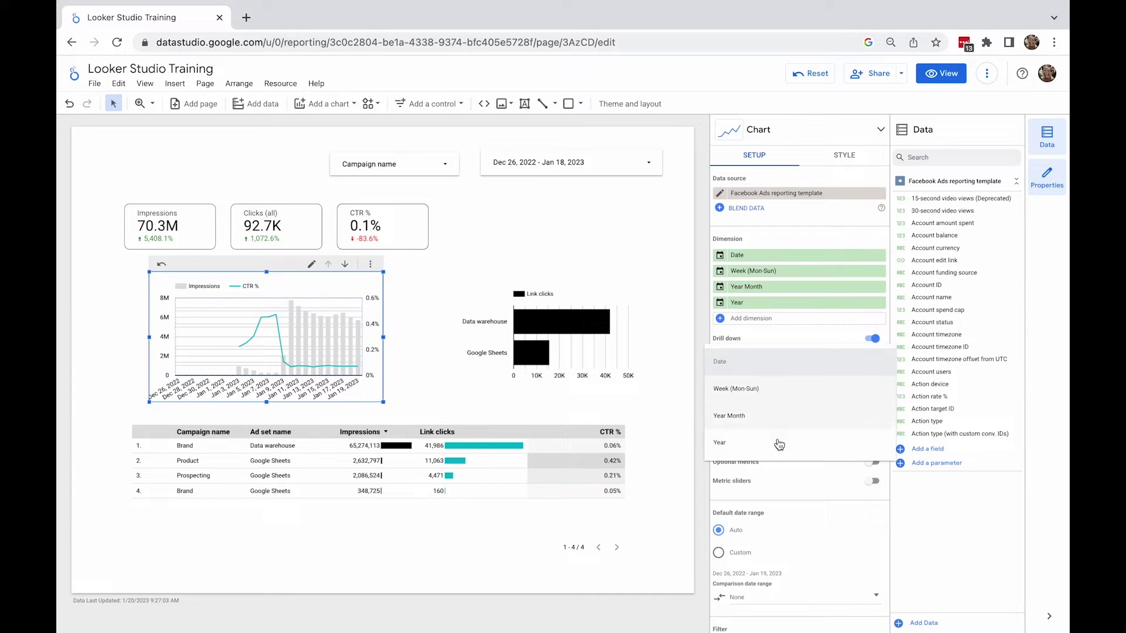
{"action": "left_click", "coordinate": [767, 339]}
{"action": "left_click", "coordinate": [941, 73]}
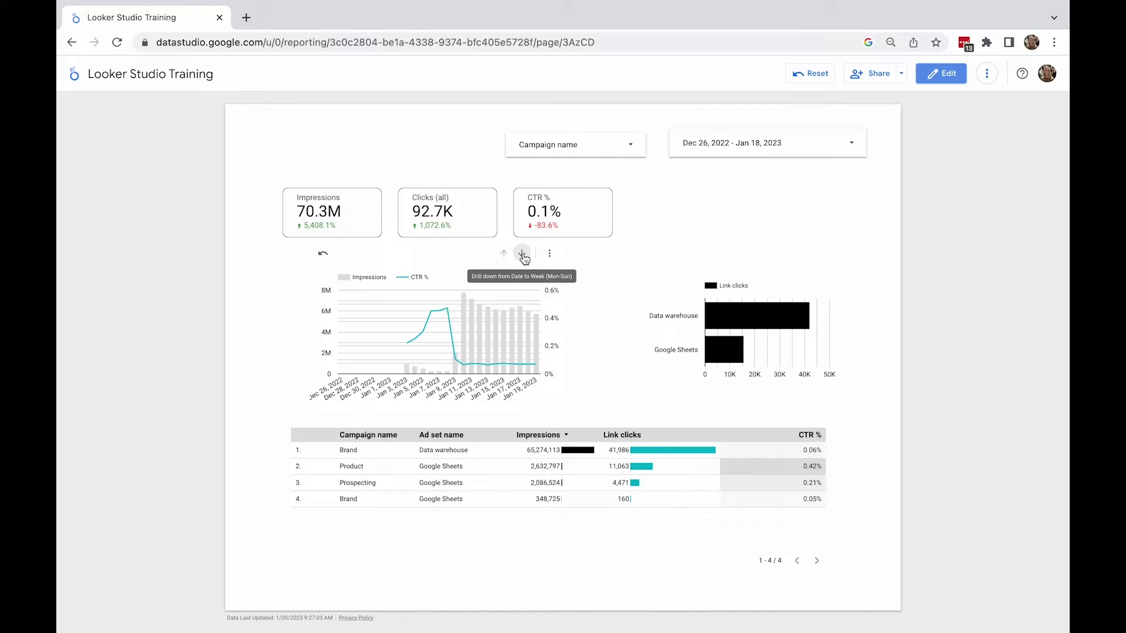
Drill the time-series chart down two levels, back up to daily dates, then return to edit mode
{"action": "left_click", "coordinate": [522, 254]}
{"action": "left_click", "coordinate": [522, 255]}
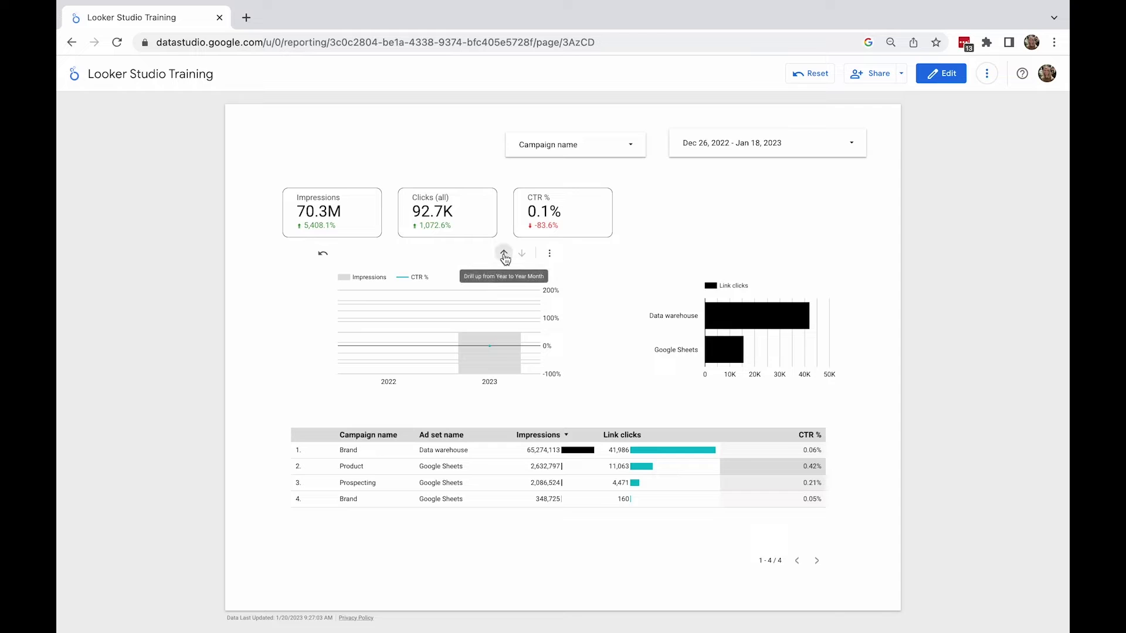
{"action": "left_click", "coordinate": [504, 254]}
{"action": "left_click", "coordinate": [504, 254]}
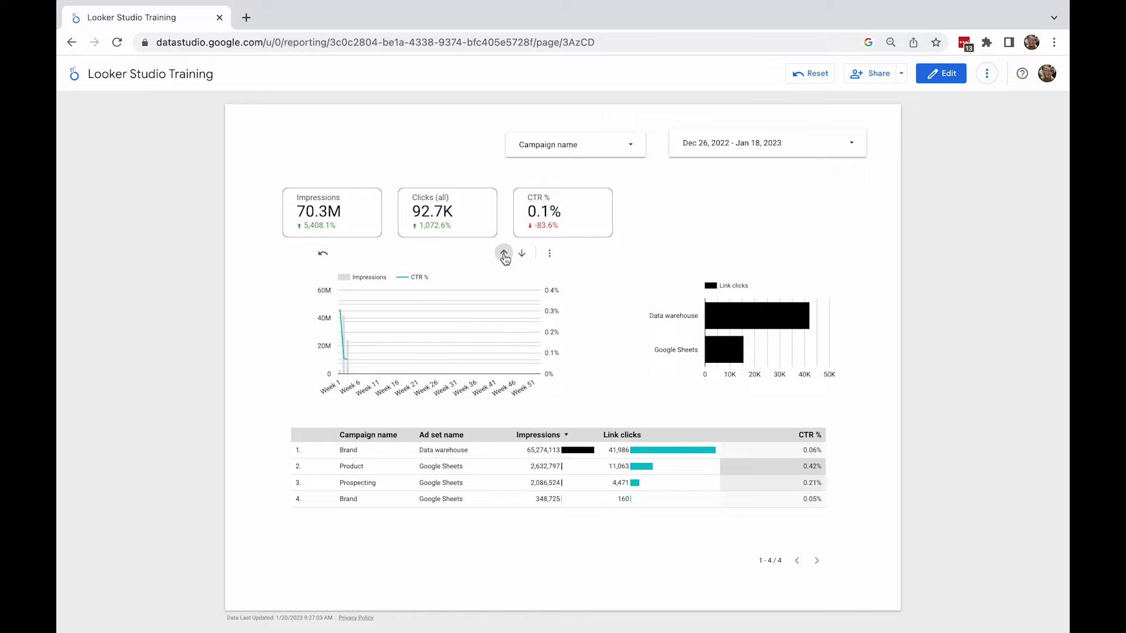
{"action": "left_click", "coordinate": [504, 254]}
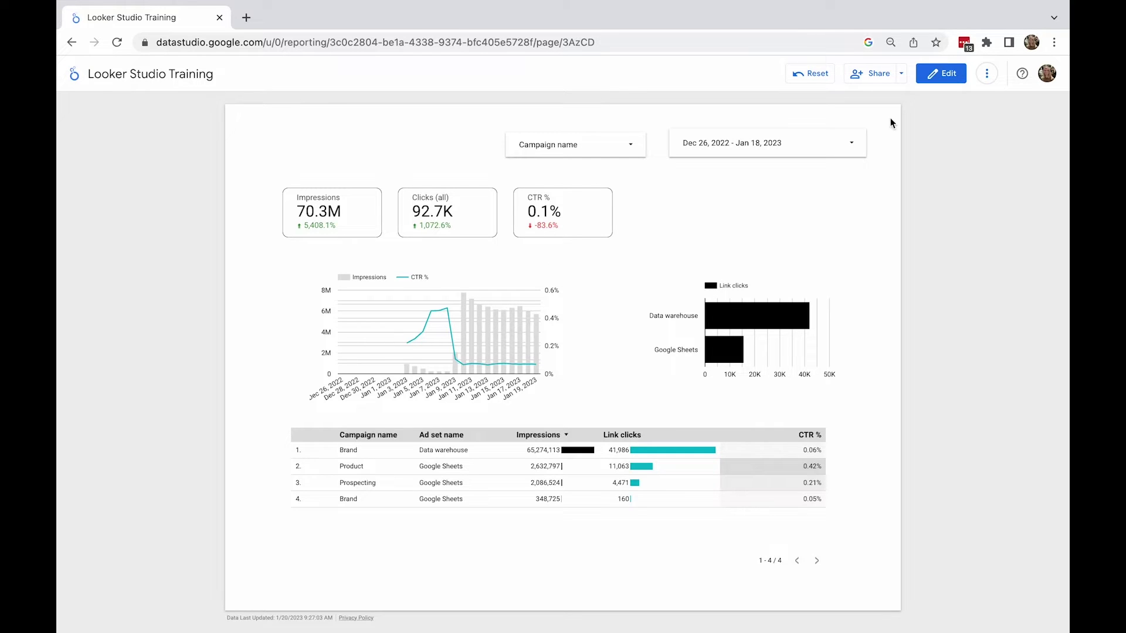
{"action": "left_click", "coordinate": [935, 78]}
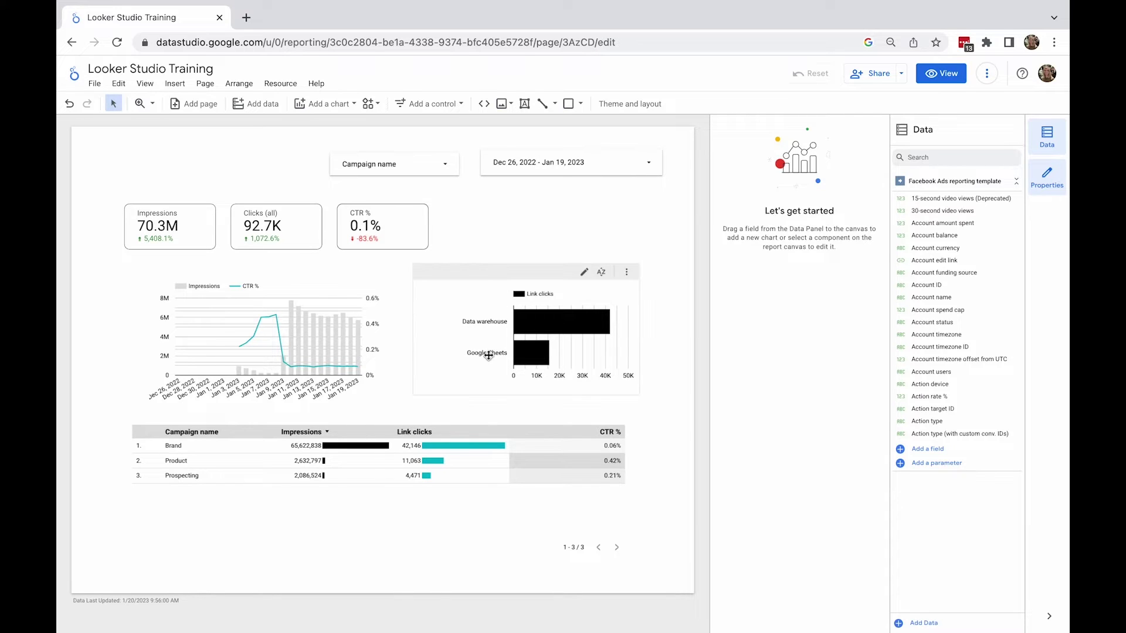
Check the campaign table's default drill-down level, leave it unchanged, and switch to view mode
{"action": "left_click", "coordinate": [471, 495]}
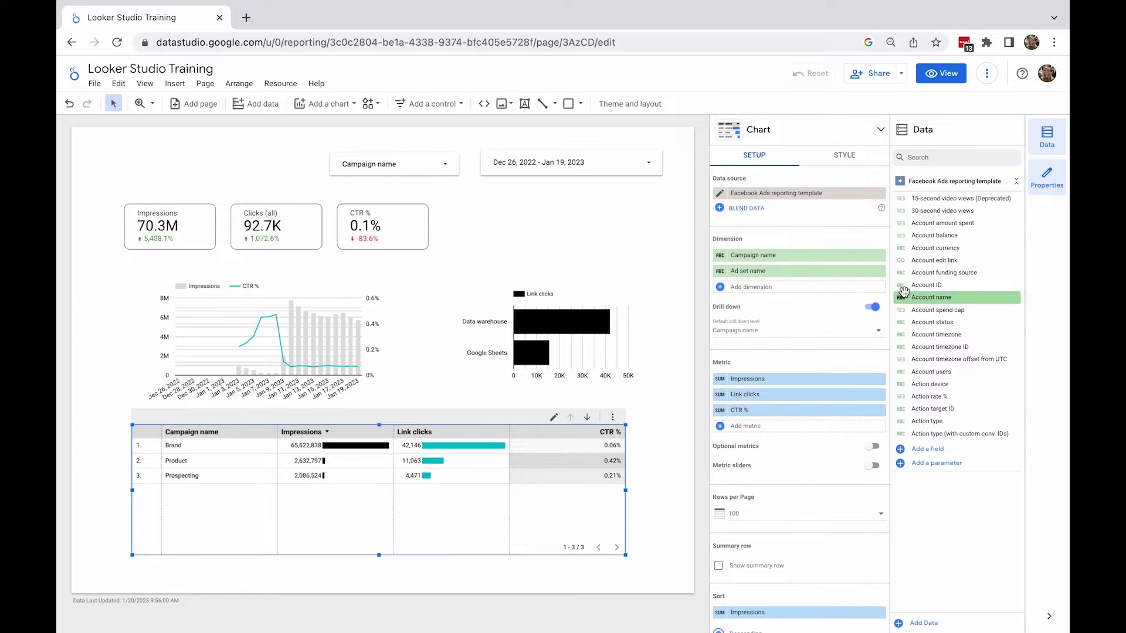
{"action": "left_click", "coordinate": [840, 333]}
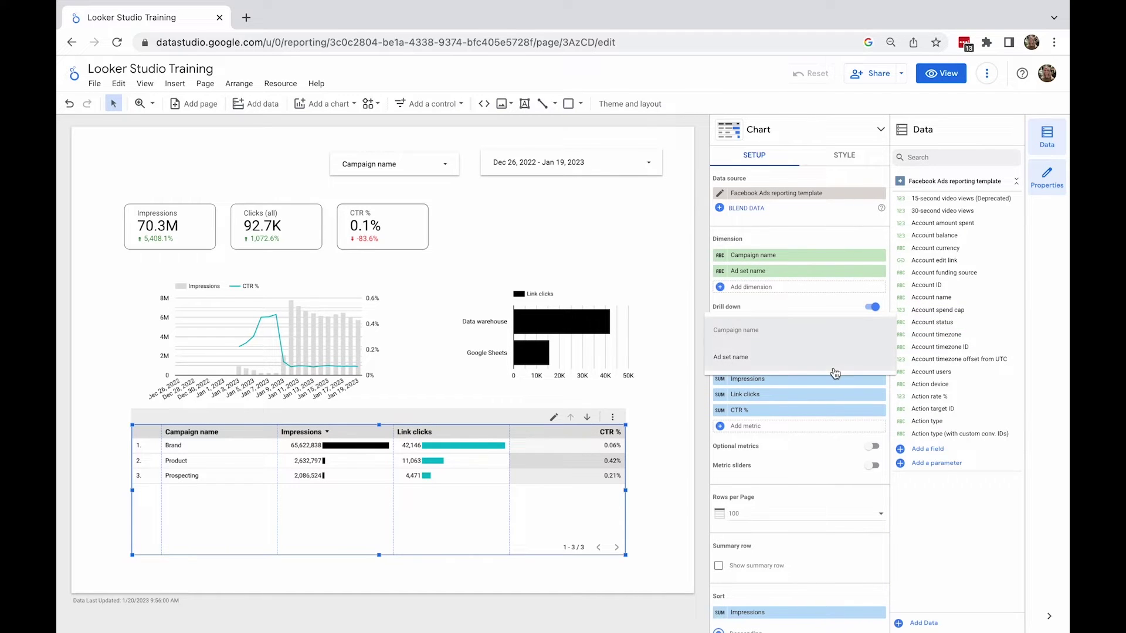
{"action": "left_click", "coordinate": [819, 302]}
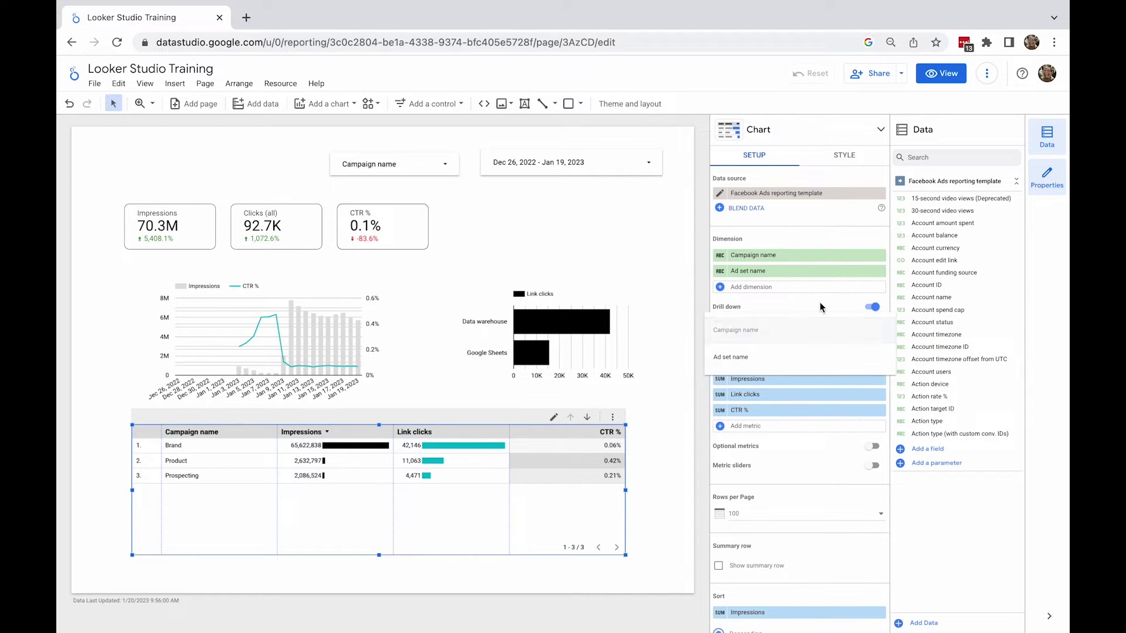
{"action": "left_click", "coordinate": [940, 74]}
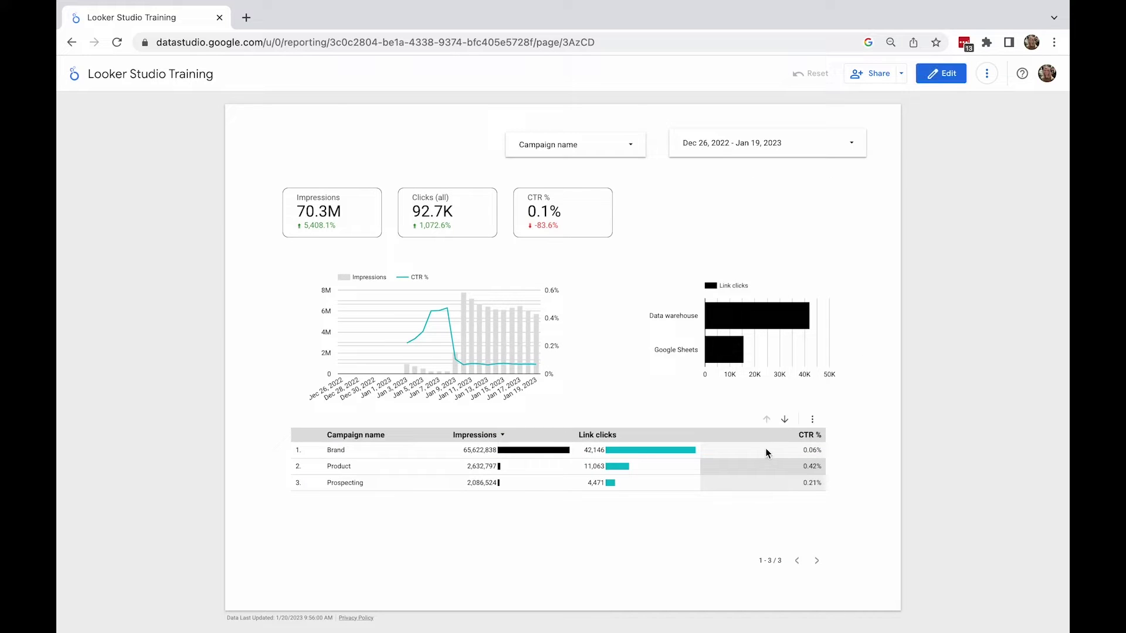
Drill the campaign table down to Ad set name rows and back up to Campaign name
{"action": "left_click", "coordinate": [784, 420]}
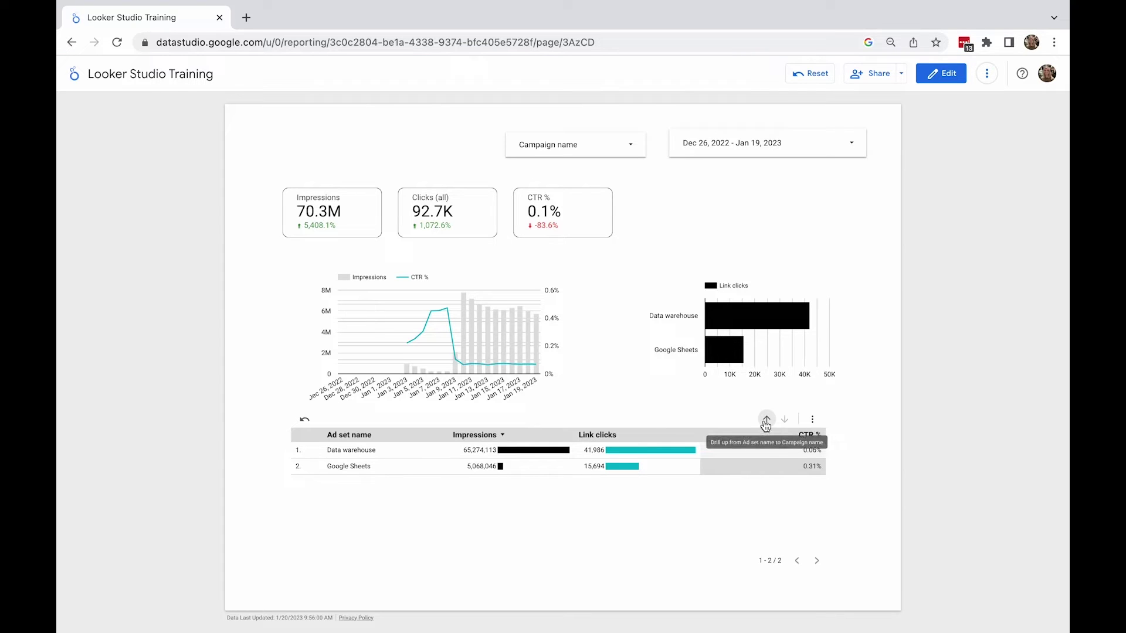
{"action": "left_click", "coordinate": [766, 420]}
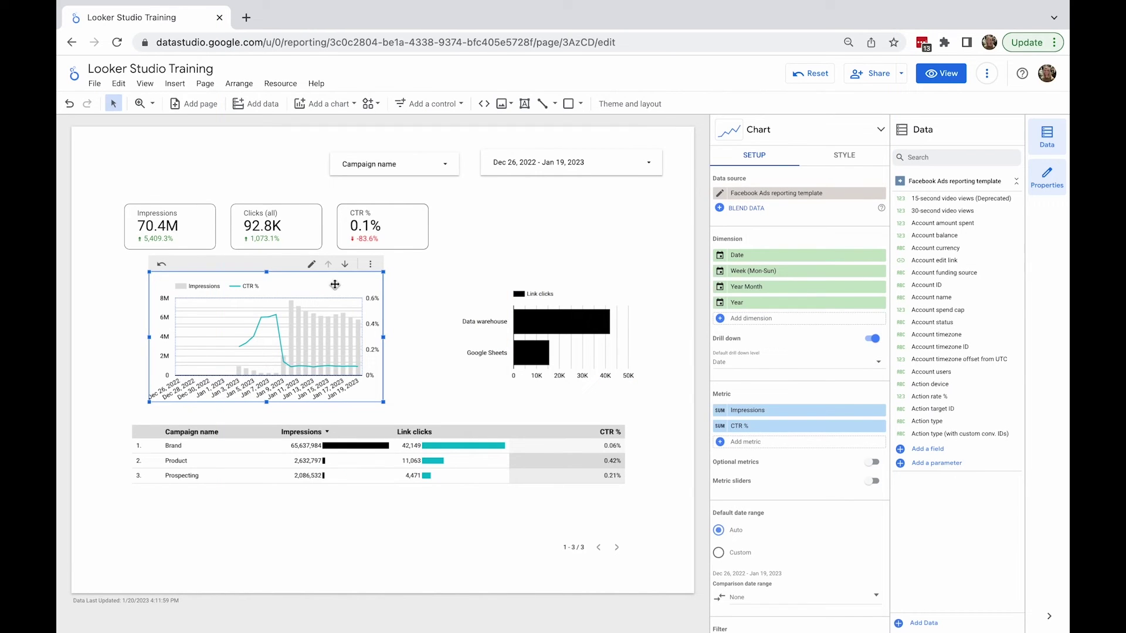
Enable optional metrics, add CTR % and Link clicks as optional, then view the report
{"action": "left_click", "coordinate": [872, 462]}
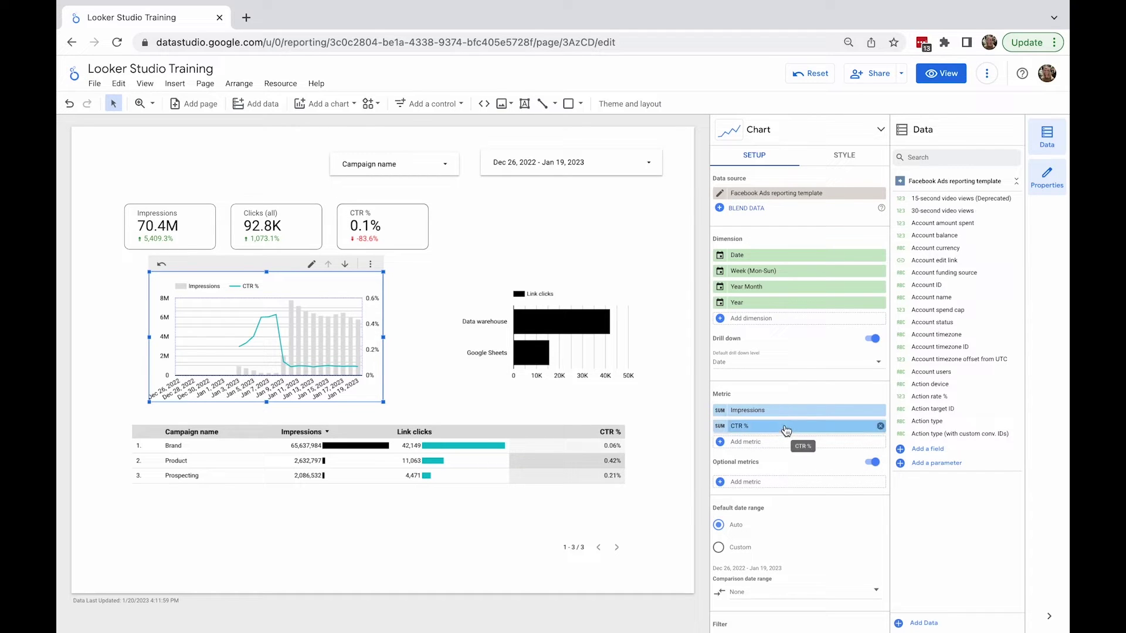
{"action": "left_click_drag", "start_coordinate": [786, 430], "coordinate": [785, 463]}
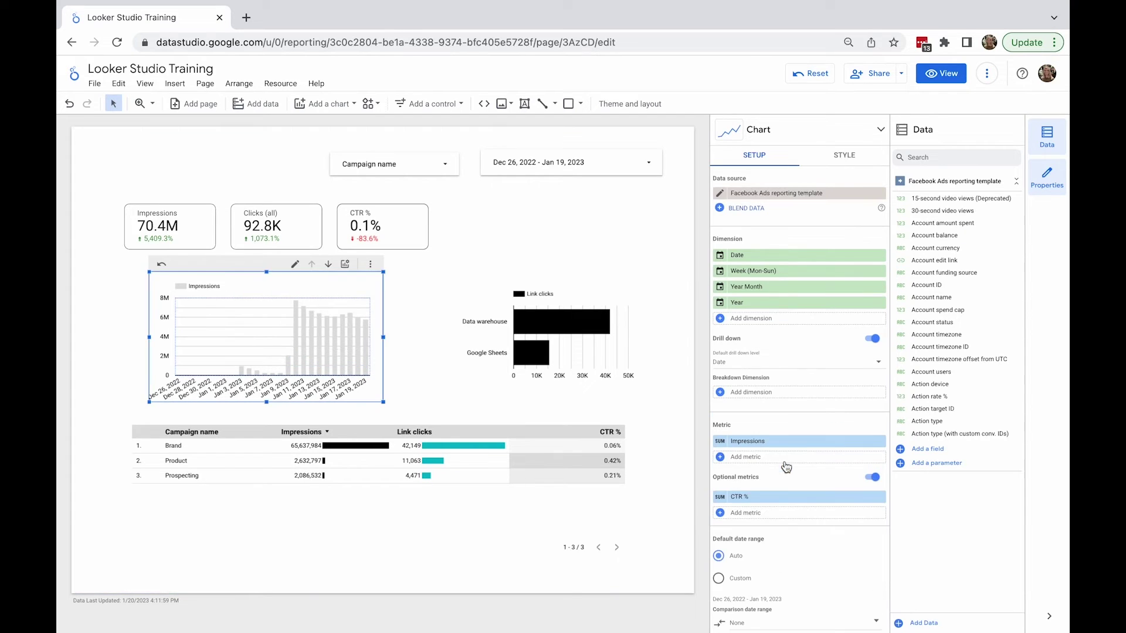
{"action": "left_click", "coordinate": [777, 514]}
{"action": "type", "text": "l"}
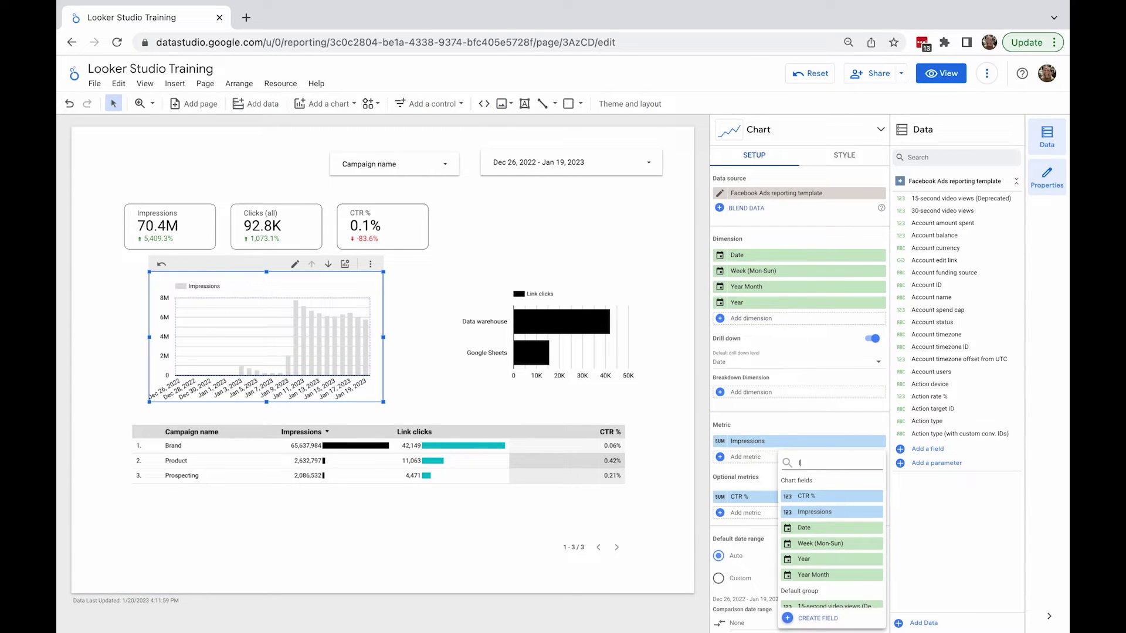
{"action": "type", "text": "ink cl"}
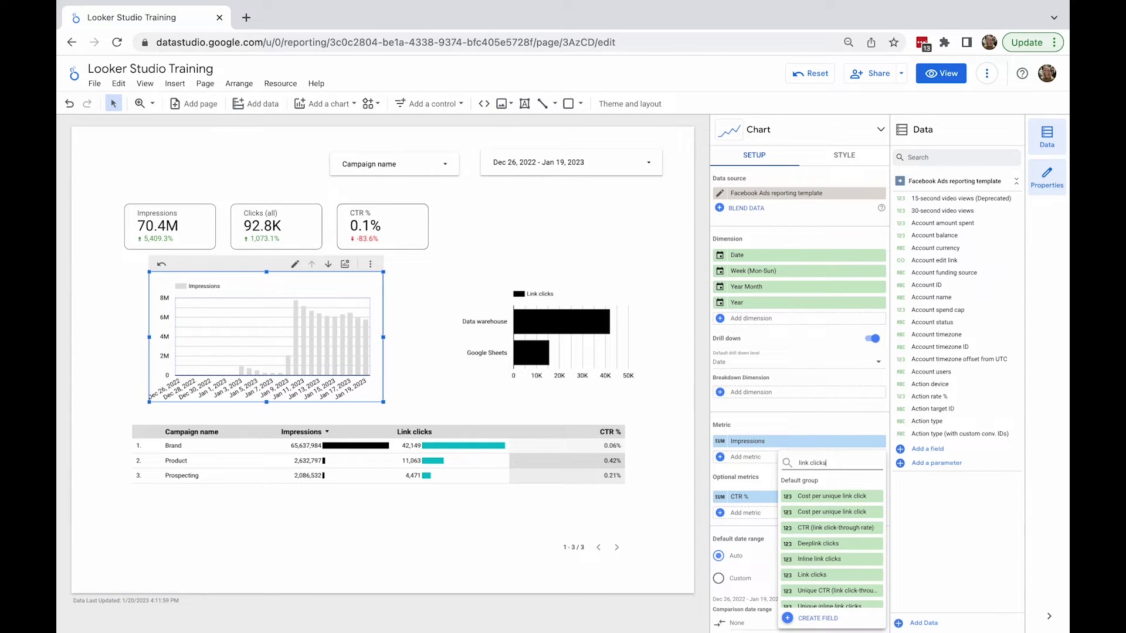
{"action": "type", "text": "icks"}
{"action": "left_click", "coordinate": [795, 535]}
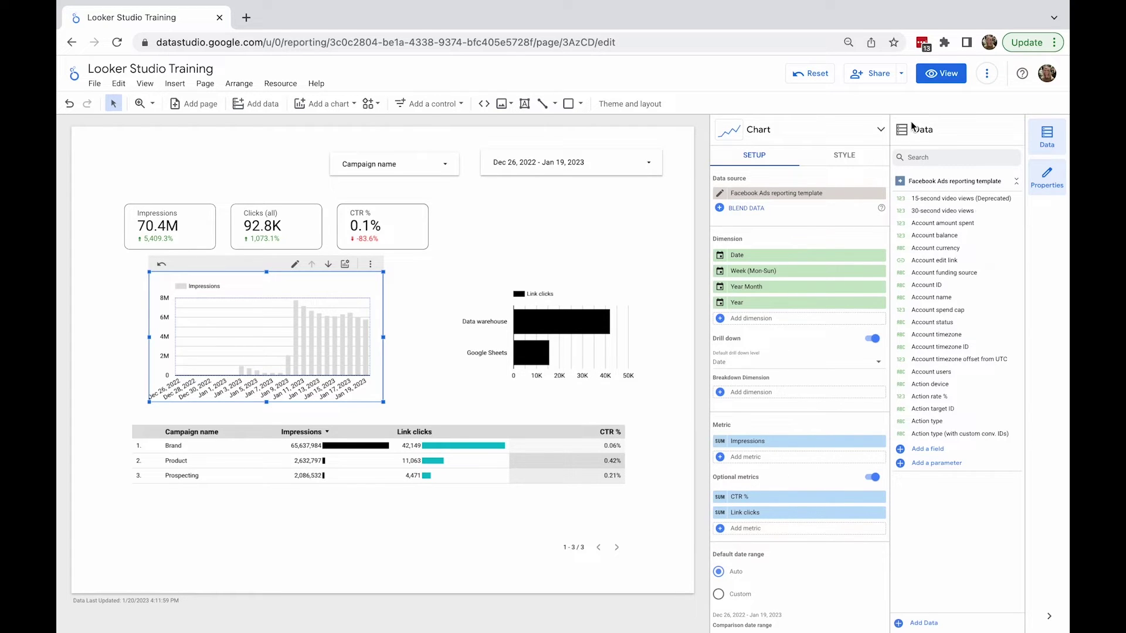
{"action": "left_click", "coordinate": [931, 81]}
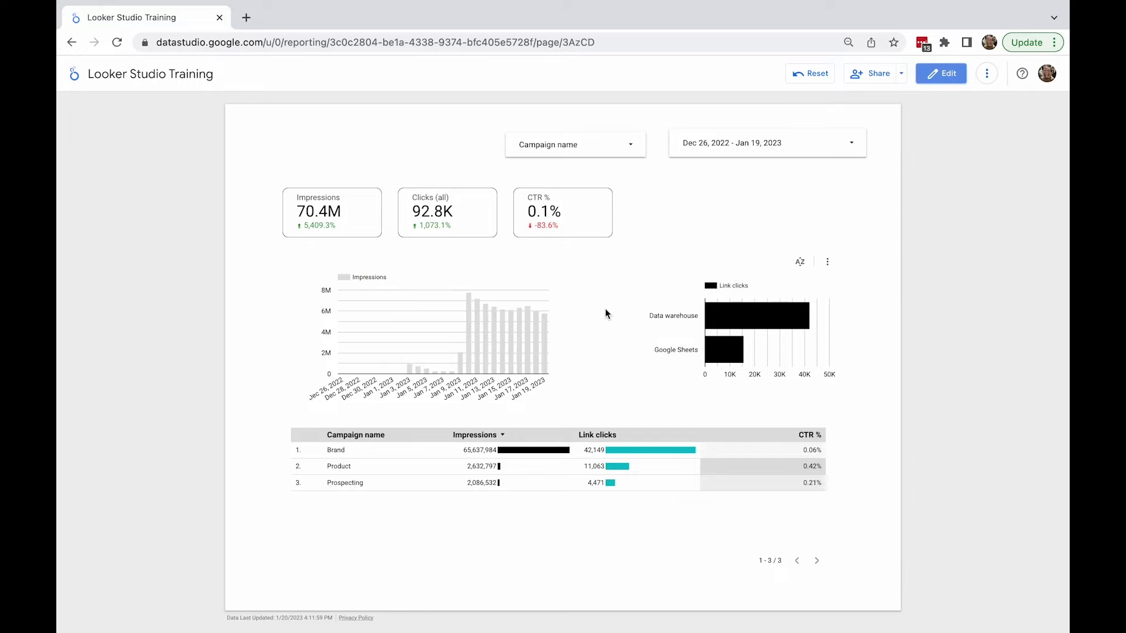
Switch the viewed chart's metric from Impressions to CTR %
{"action": "mouse_move", "coordinate": [543, 272]}
{"action": "left_click", "coordinate": [522, 255]}
{"action": "left_click", "coordinate": [534, 294]}
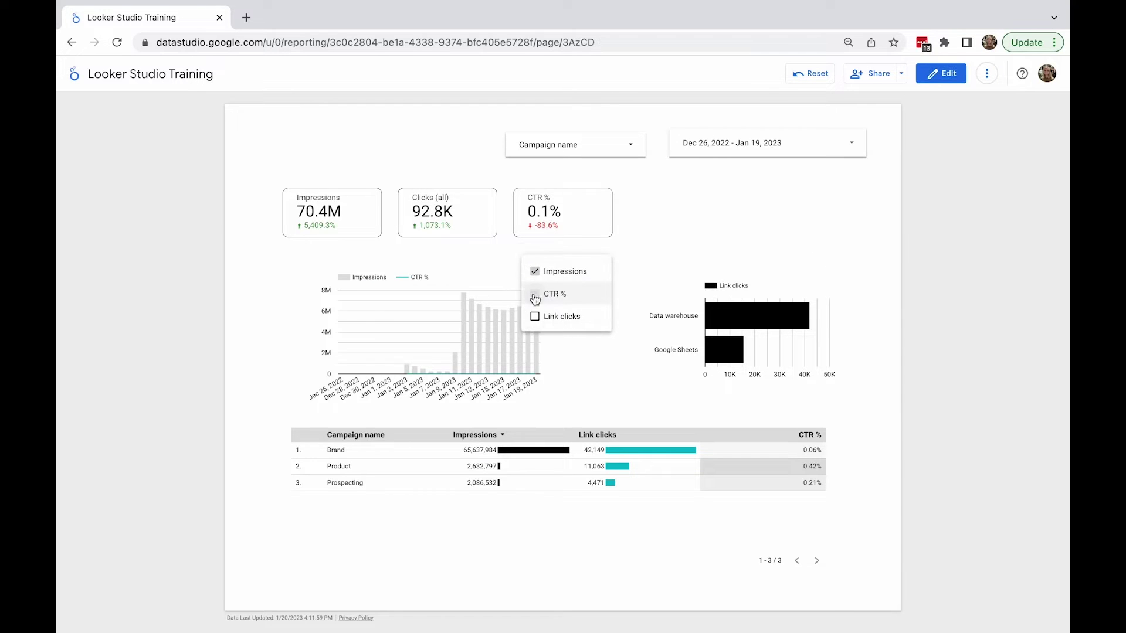
{"action": "left_click", "coordinate": [534, 271]}
{"action": "left_click", "coordinate": [456, 264]}
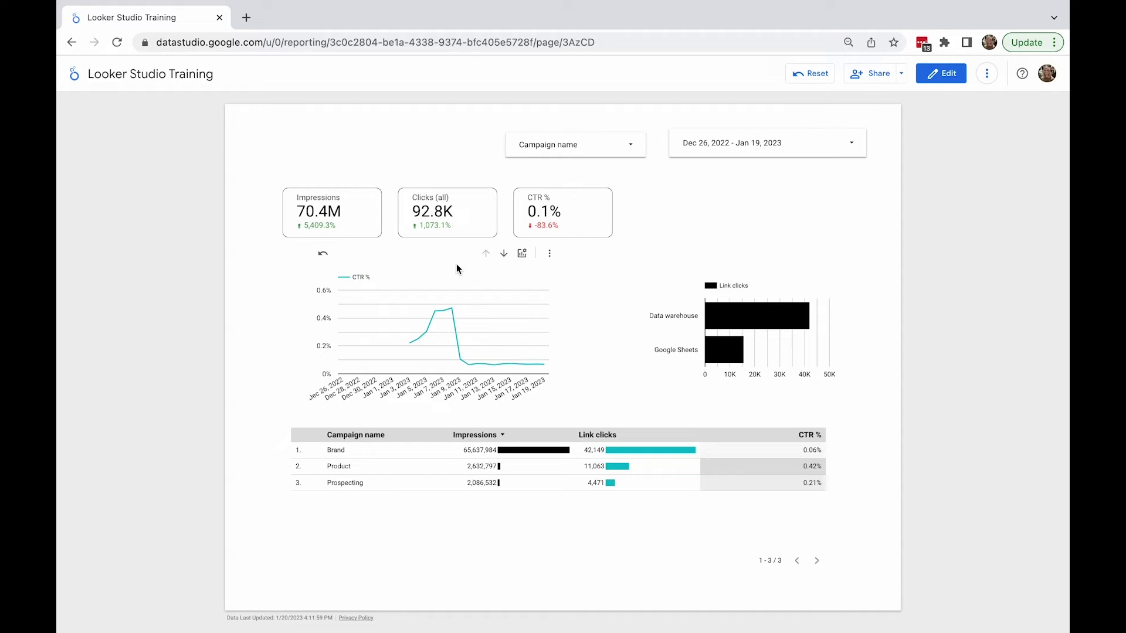
Swap the chart's metric from CTR % to Link clicks and drill down to weeks
{"action": "left_click", "coordinate": [522, 253]}
{"action": "left_click", "coordinate": [536, 317]}
{"action": "left_click", "coordinate": [536, 295]}
{"action": "left_click", "coordinate": [485, 274]}
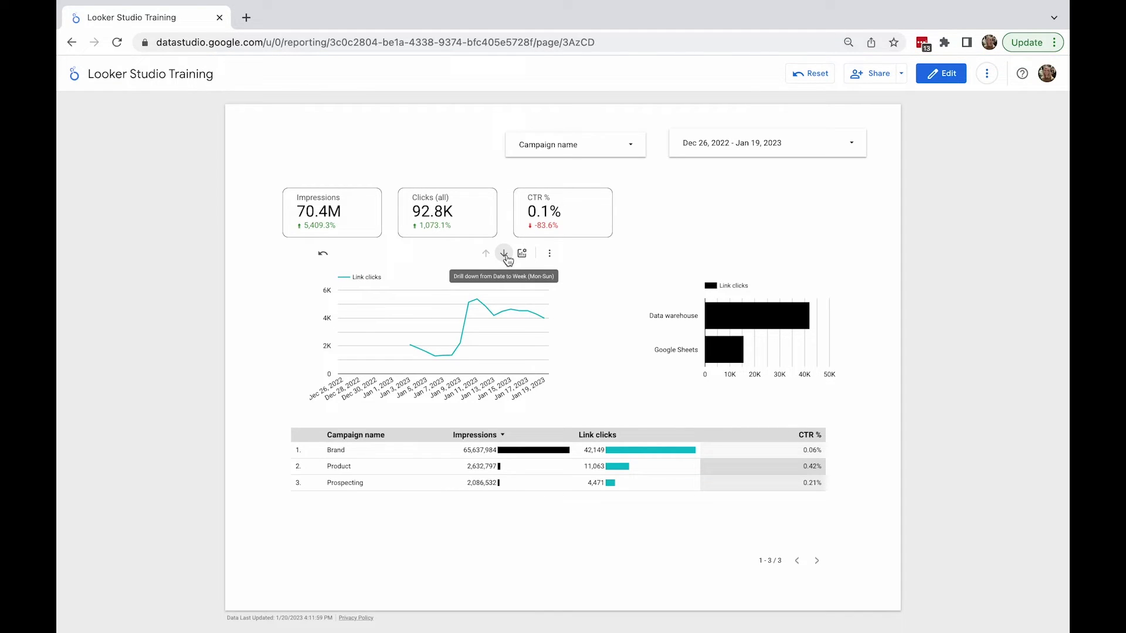
{"action": "left_click", "coordinate": [507, 258]}
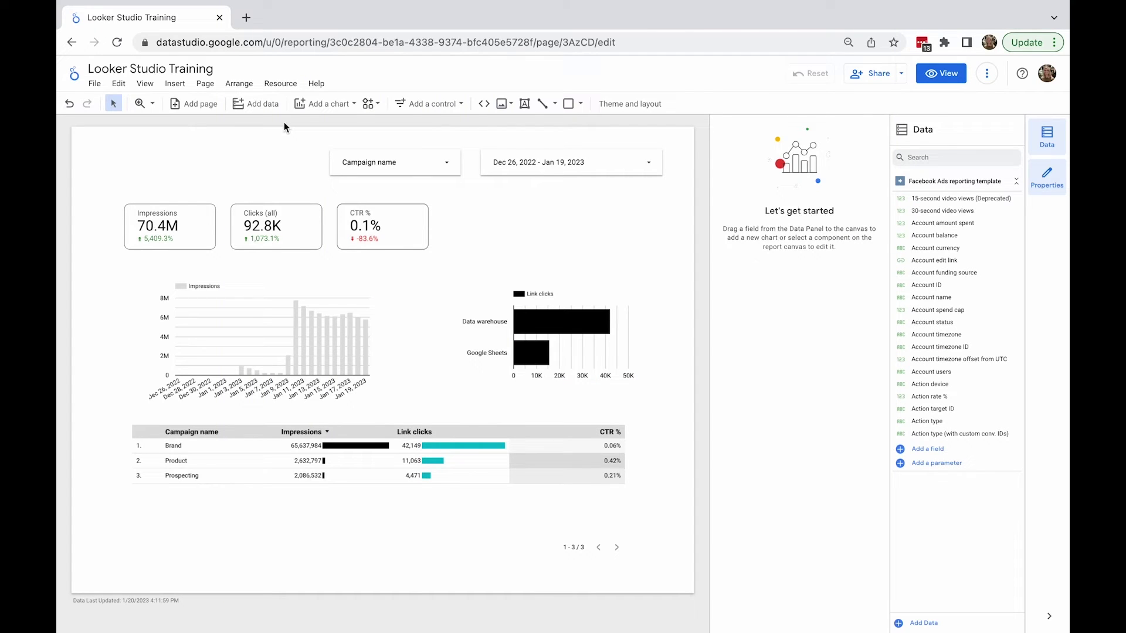
Draw a rectangle spanning the page's top-left edges as a header band with light grey fill
{"action": "left_click", "coordinate": [573, 104]}
{"action": "left_click_drag", "start_coordinate": [87, 141], "coordinate": [695, 183]}
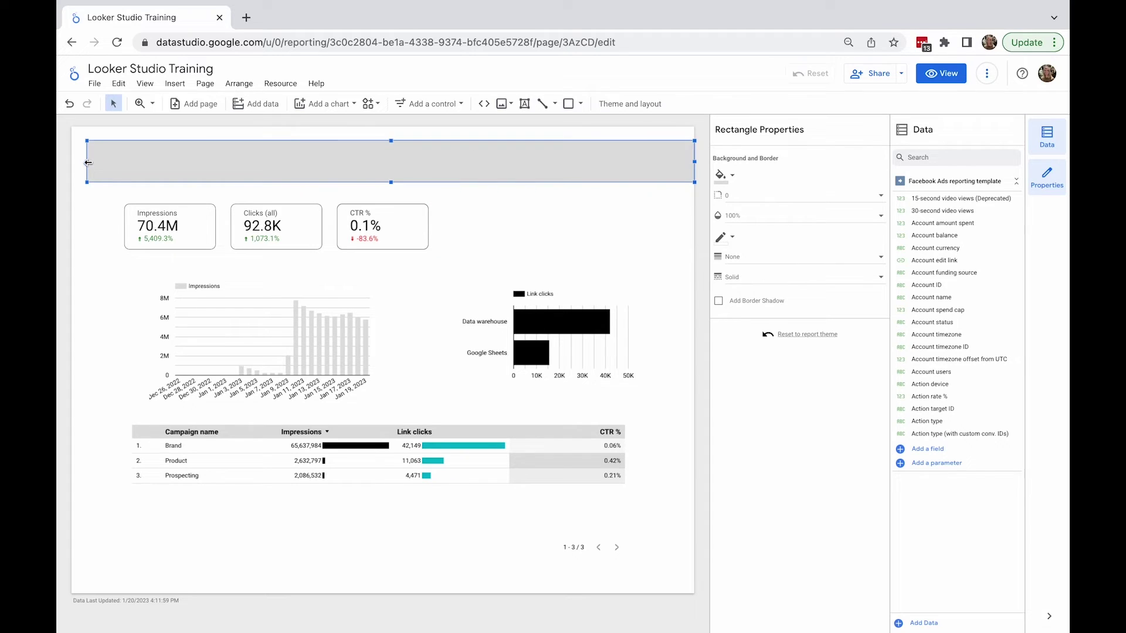
{"action": "left_click_drag", "start_coordinate": [88, 163], "coordinate": [71, 163]}
{"action": "left_click_drag", "start_coordinate": [383, 140], "coordinate": [383, 126]}
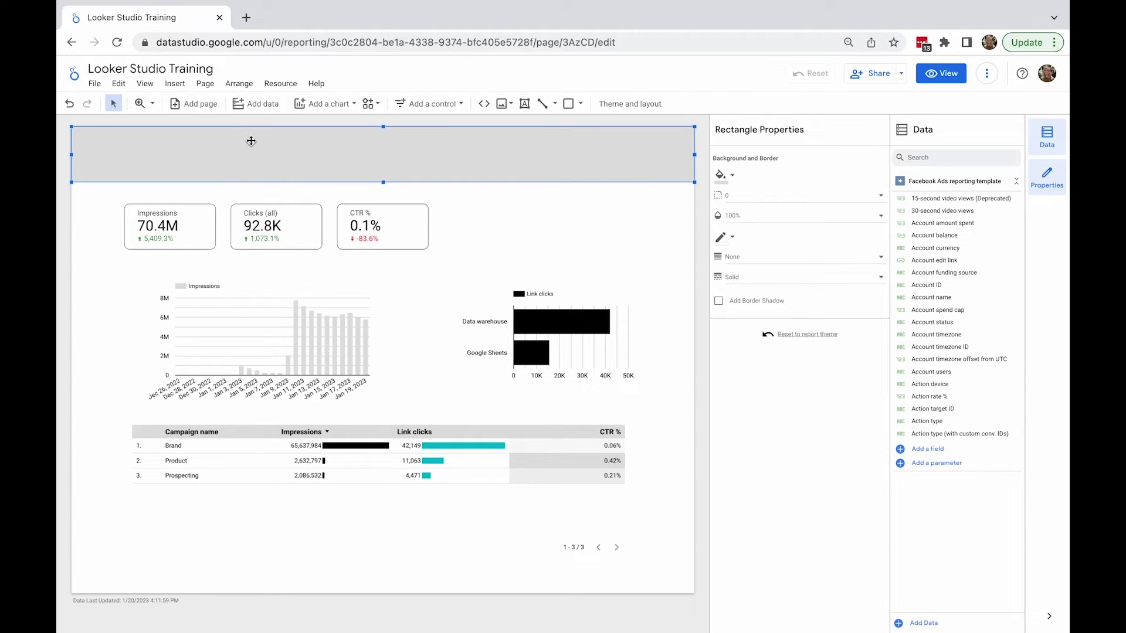
{"action": "left_click", "coordinate": [722, 176]}
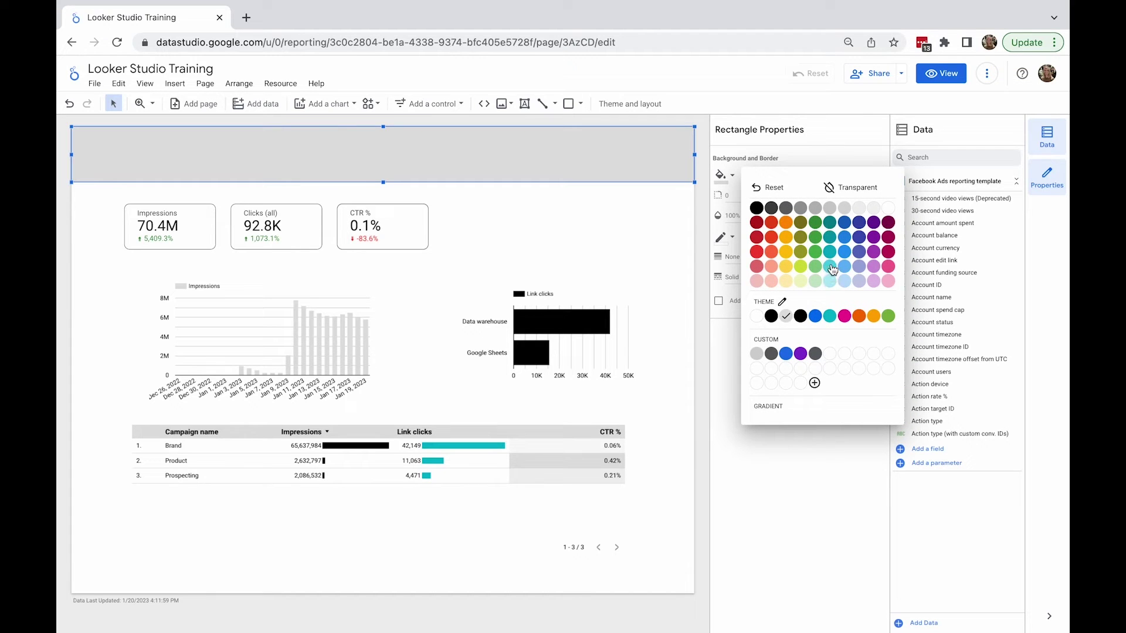
{"action": "left_click", "coordinate": [845, 208]}
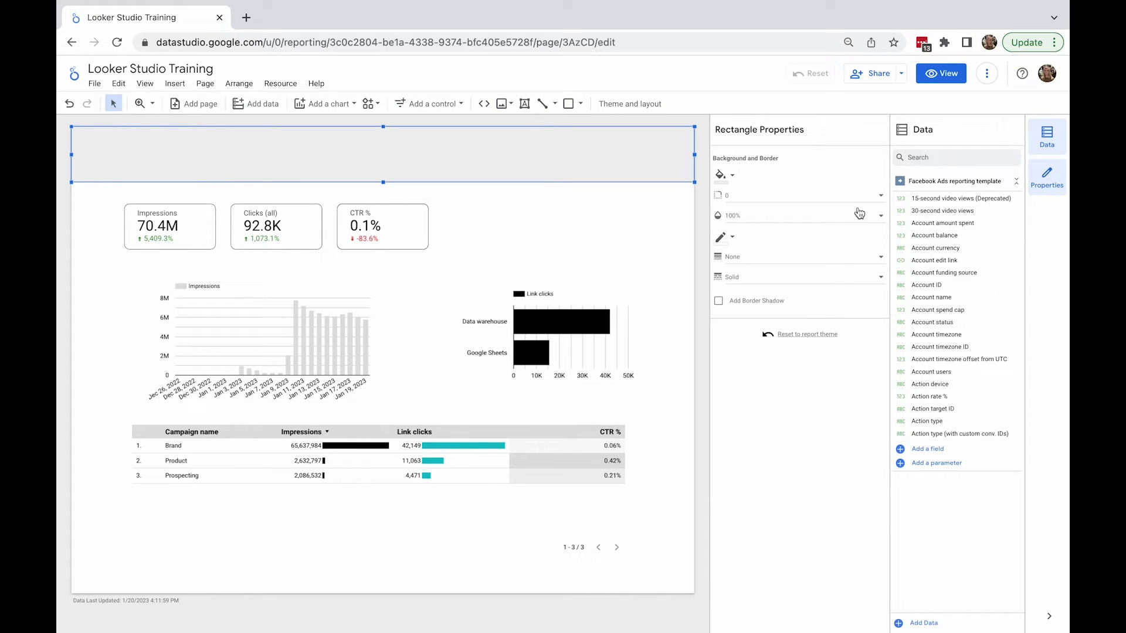
Send the header band to the back and extend it down to enclose the filters
{"action": "right_click", "coordinate": [445, 159]}
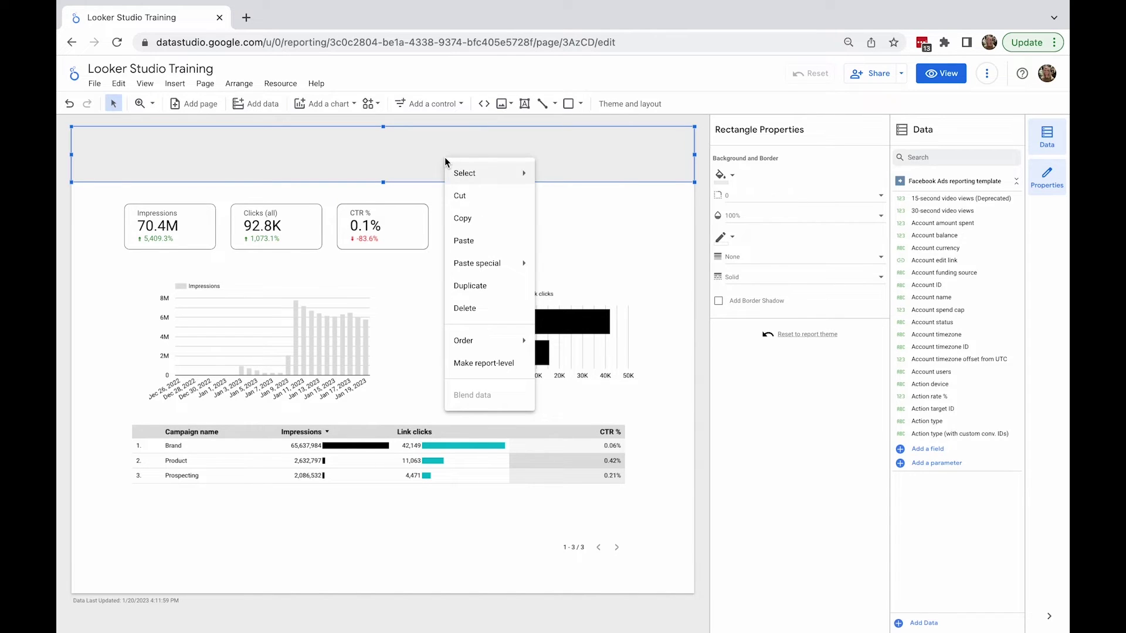
{"action": "mouse_move", "coordinate": [516, 351]}
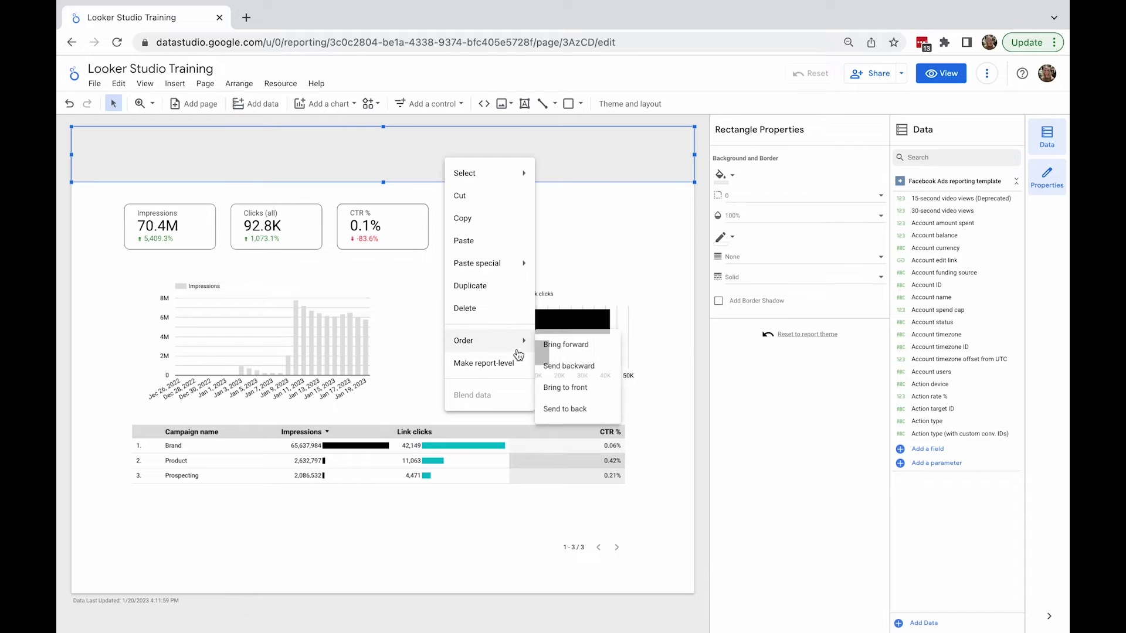
{"action": "left_click", "coordinate": [558, 414]}
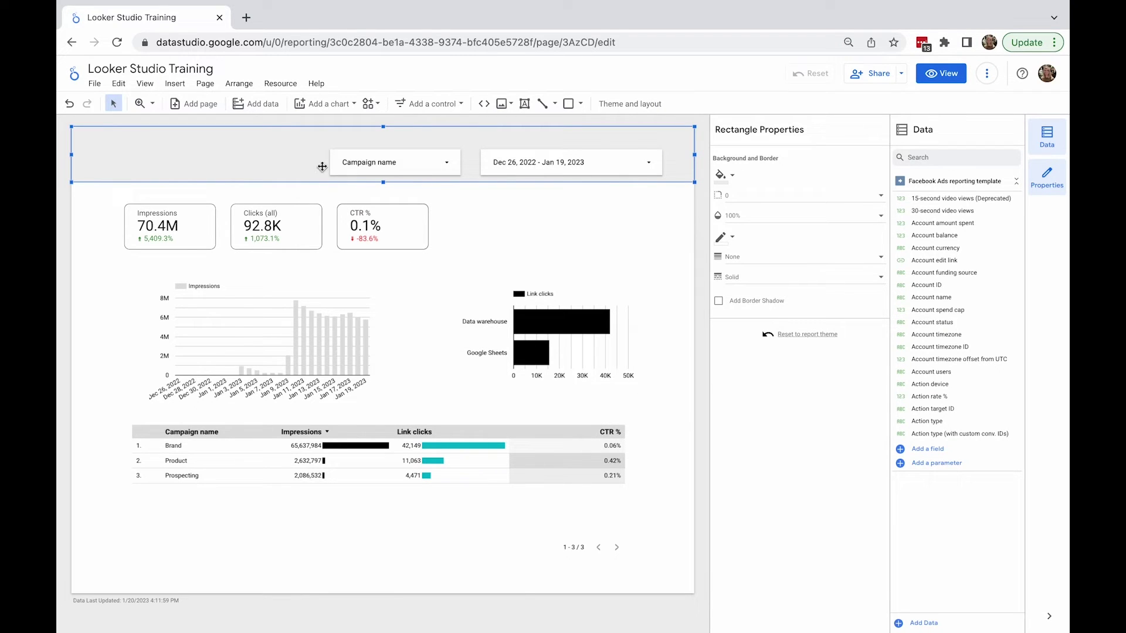
{"action": "left_click_drag", "start_coordinate": [383, 183], "coordinate": [383, 195]}
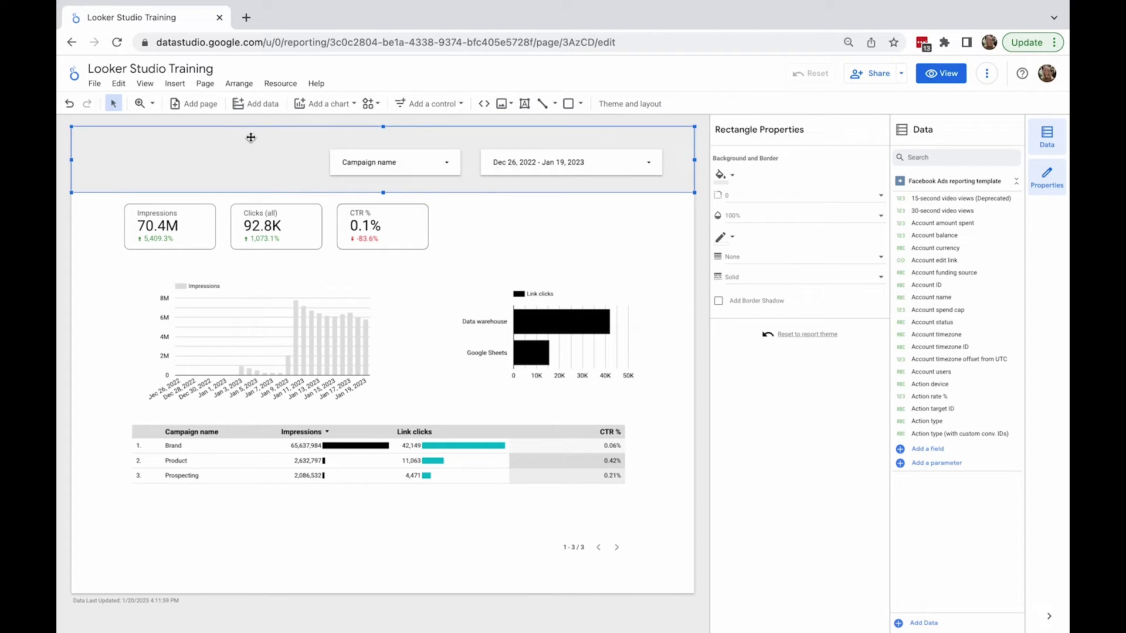
{"action": "left_click", "coordinate": [238, 83]}
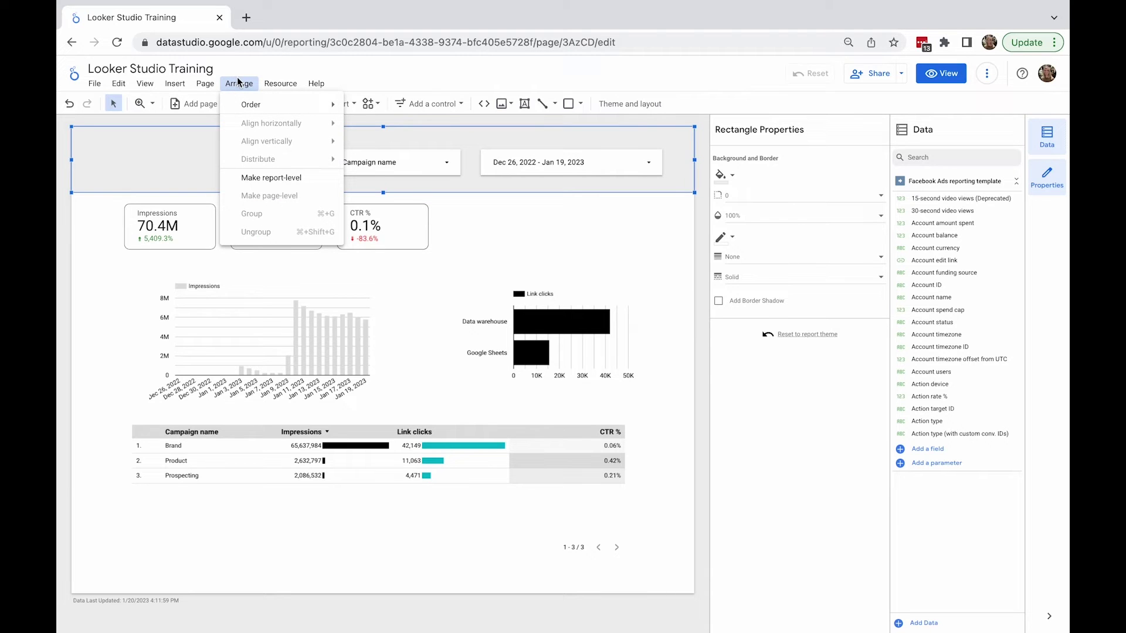
{"action": "left_click", "coordinate": [243, 85]}
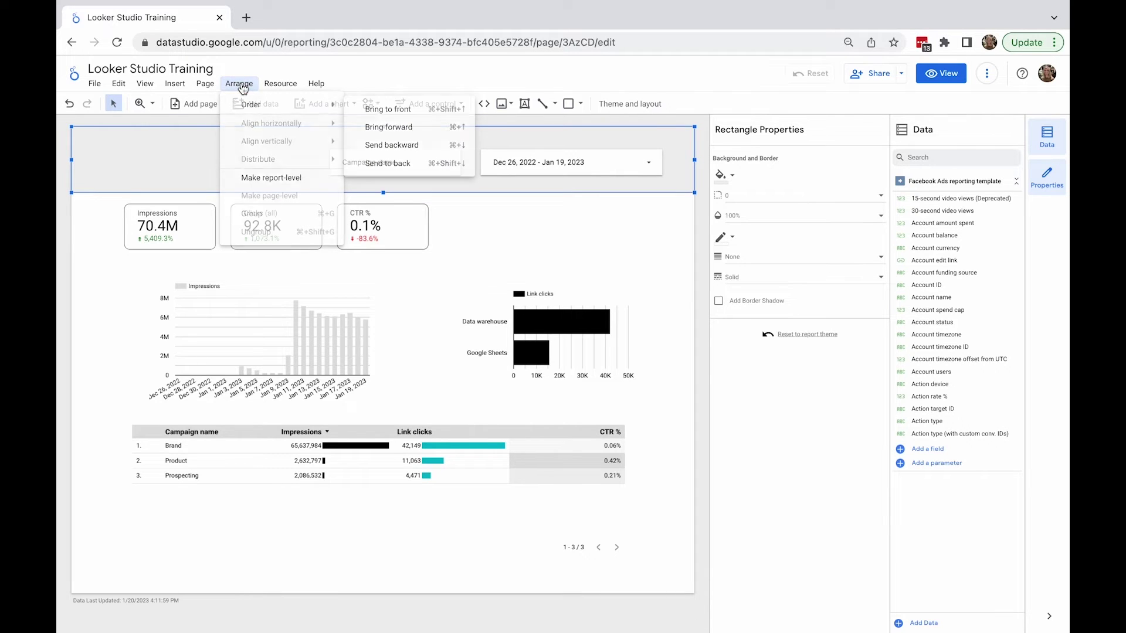
{"action": "left_click", "coordinate": [460, 209]}
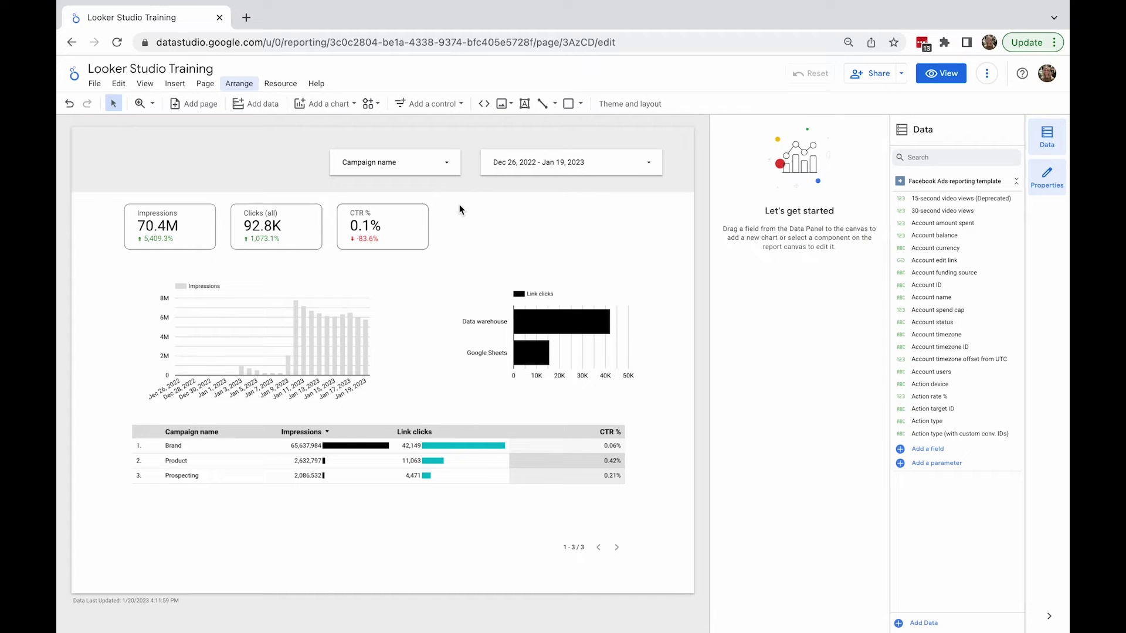
Give the Campaign name filter a border radius of 5 and remove its border shadow
{"action": "left_click", "coordinate": [435, 156]}
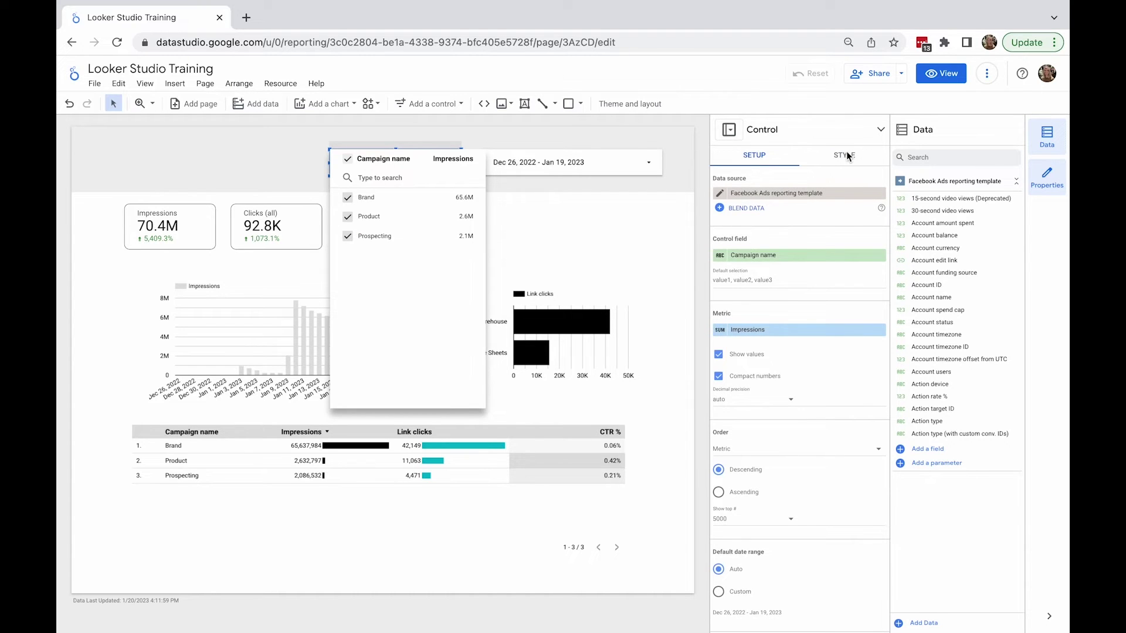
{"action": "left_click", "coordinate": [847, 155]}
{"action": "left_click", "coordinate": [847, 156]}
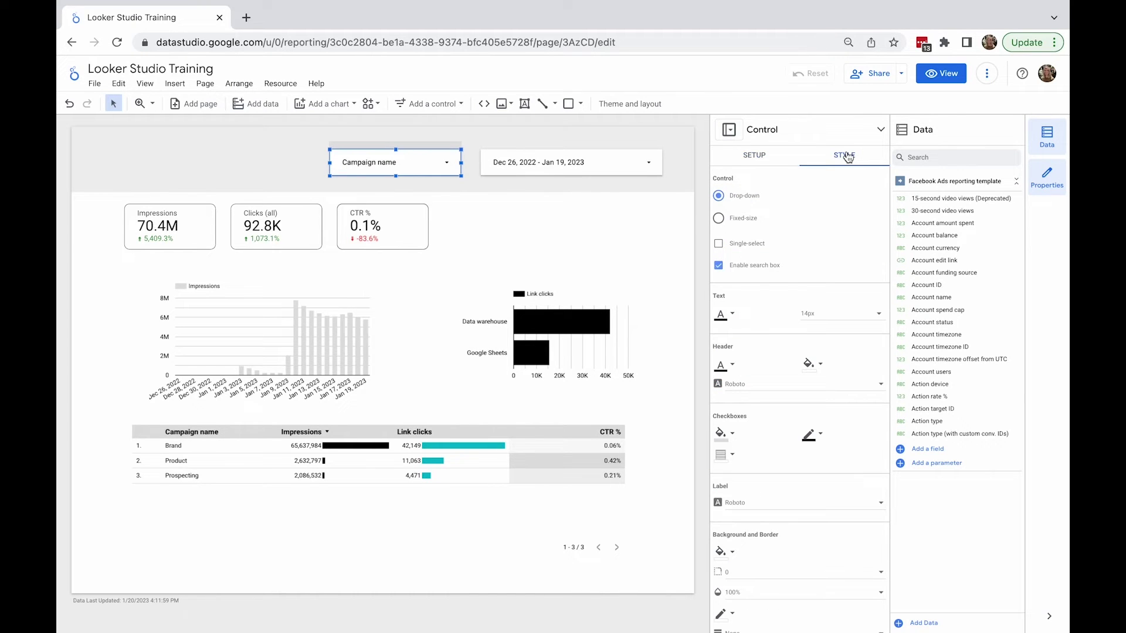
{"action": "scroll", "coordinate": [782, 282], "scroll_direction": "down", "scroll_amount": 3}
{"action": "scroll", "coordinate": [782, 283], "scroll_direction": "down", "scroll_amount": 2}
{"action": "left_click", "coordinate": [720, 360]}
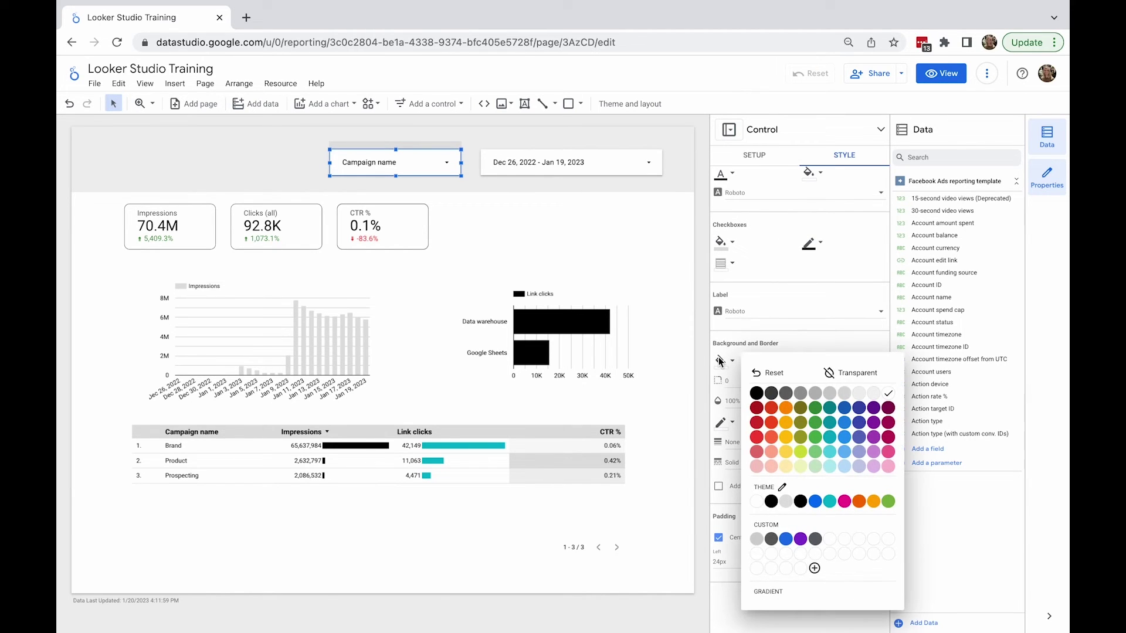
{"action": "left_click", "coordinate": [888, 394]}
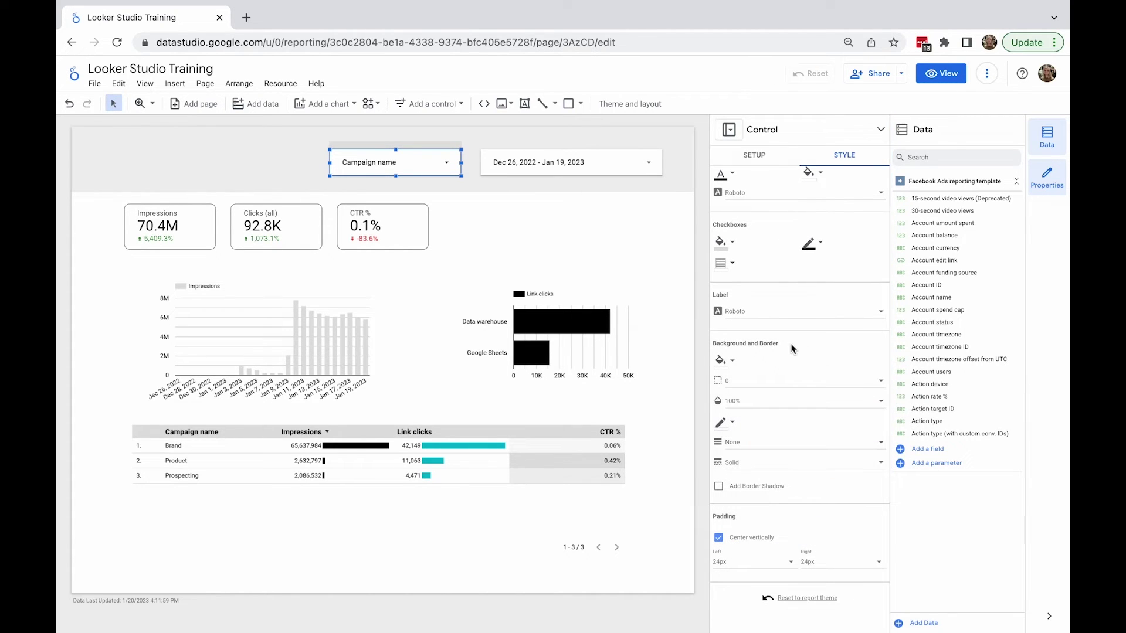
{"action": "left_click", "coordinate": [777, 382]}
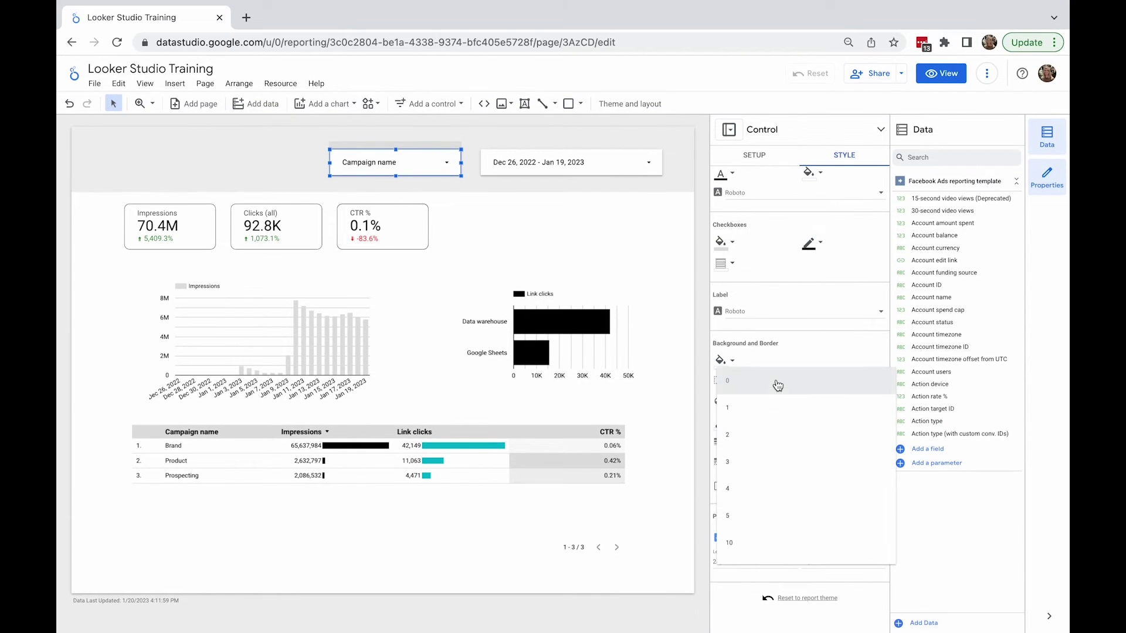
{"action": "left_click", "coordinate": [764, 516]}
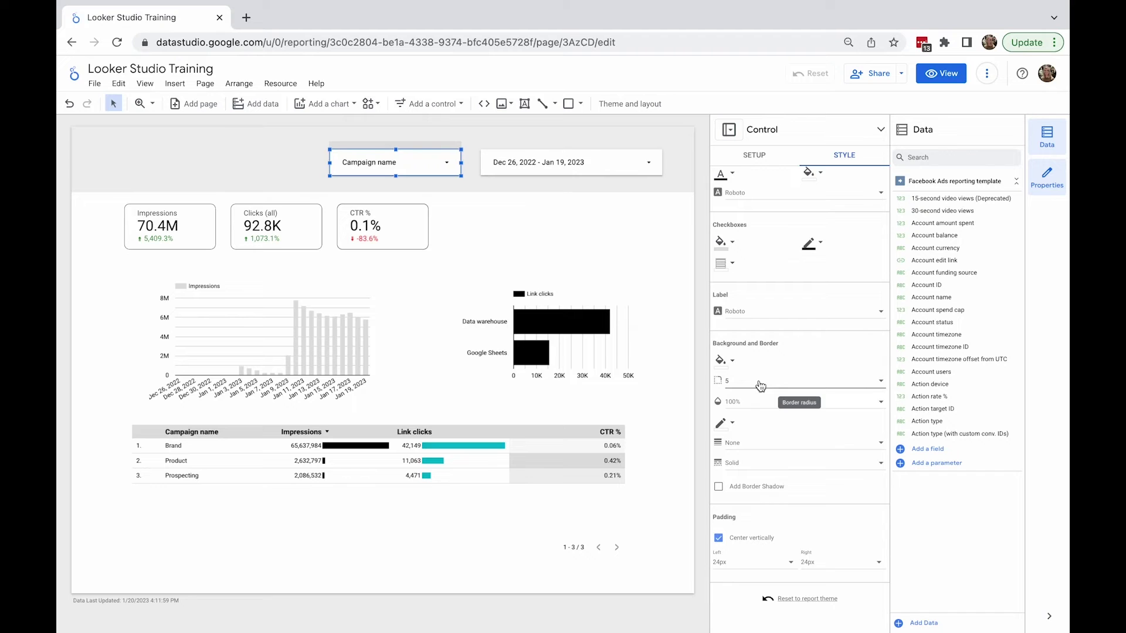
{"action": "left_click", "coordinate": [740, 493]}
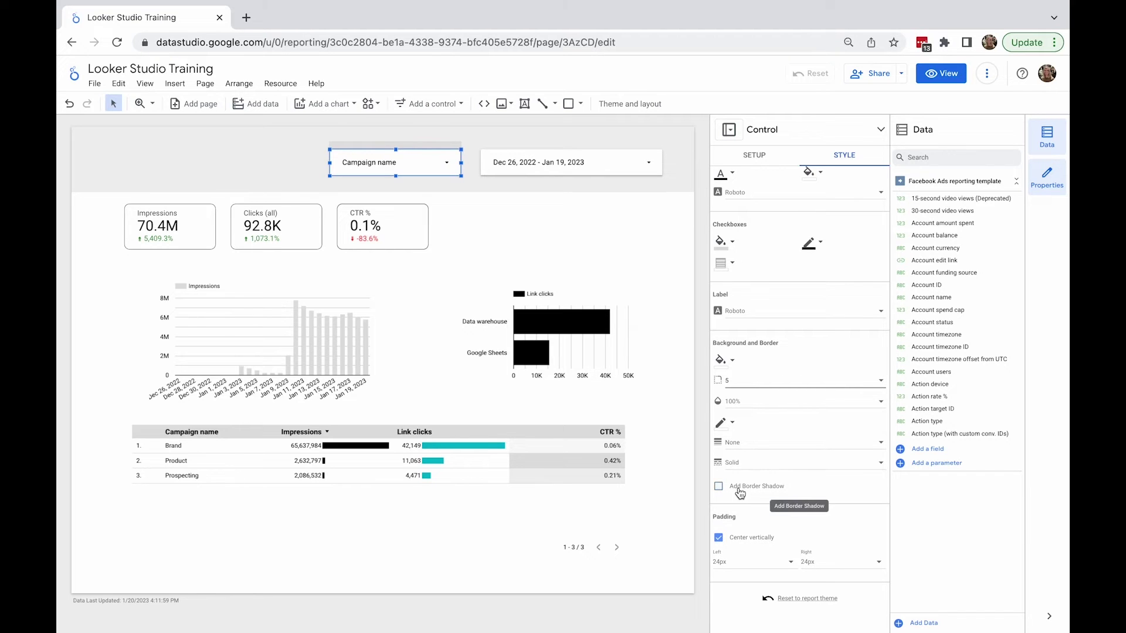
Change the header band's fill to a darker grey
{"action": "left_click", "coordinate": [518, 208]}
{"action": "left_click", "coordinate": [516, 187]}
{"action": "left_click", "coordinate": [722, 175]}
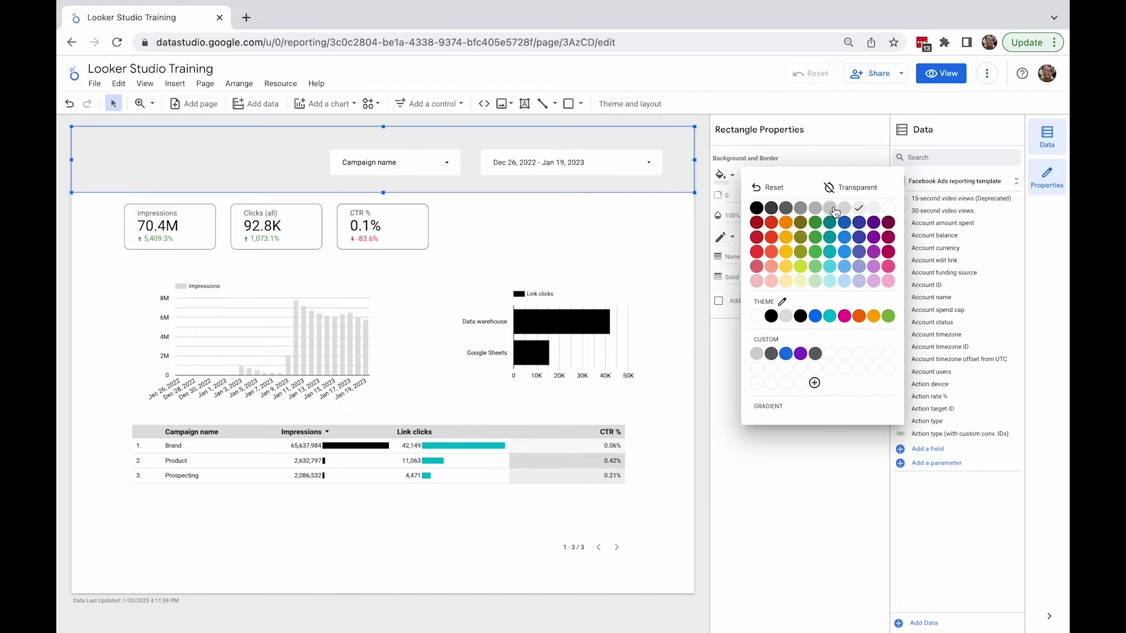
{"action": "left_click", "coordinate": [836, 212]}
{"action": "left_click", "coordinate": [528, 220]}
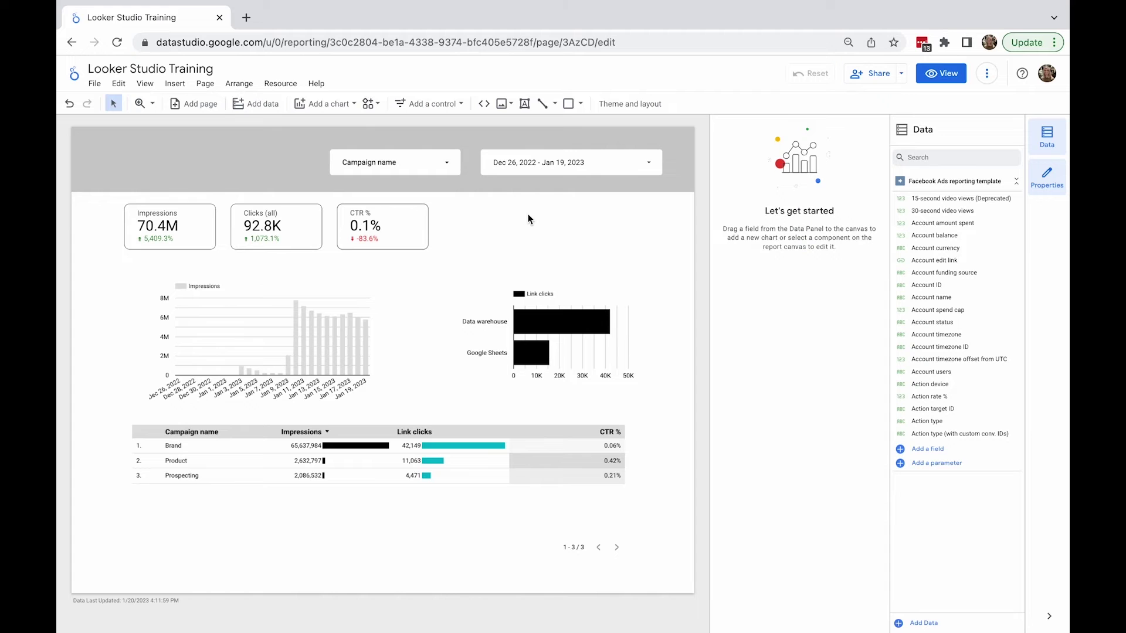
Upload the Supermetrics logo image, place it at the header's top-left and shrink it to fit
{"action": "left_click", "coordinate": [502, 105]}
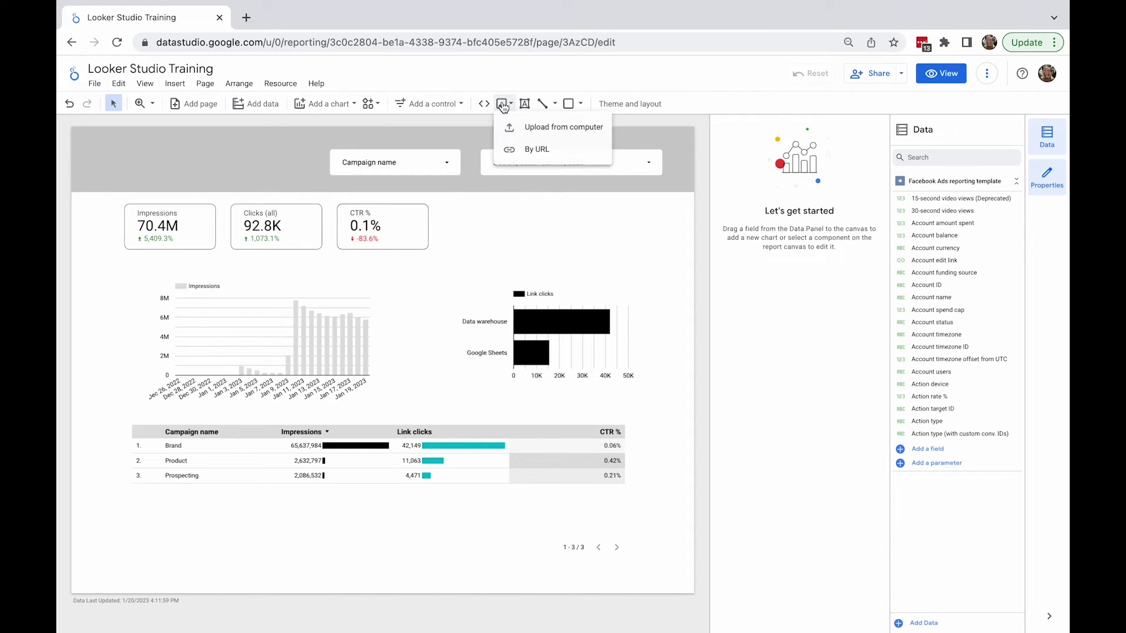
{"action": "left_click", "coordinate": [524, 127]}
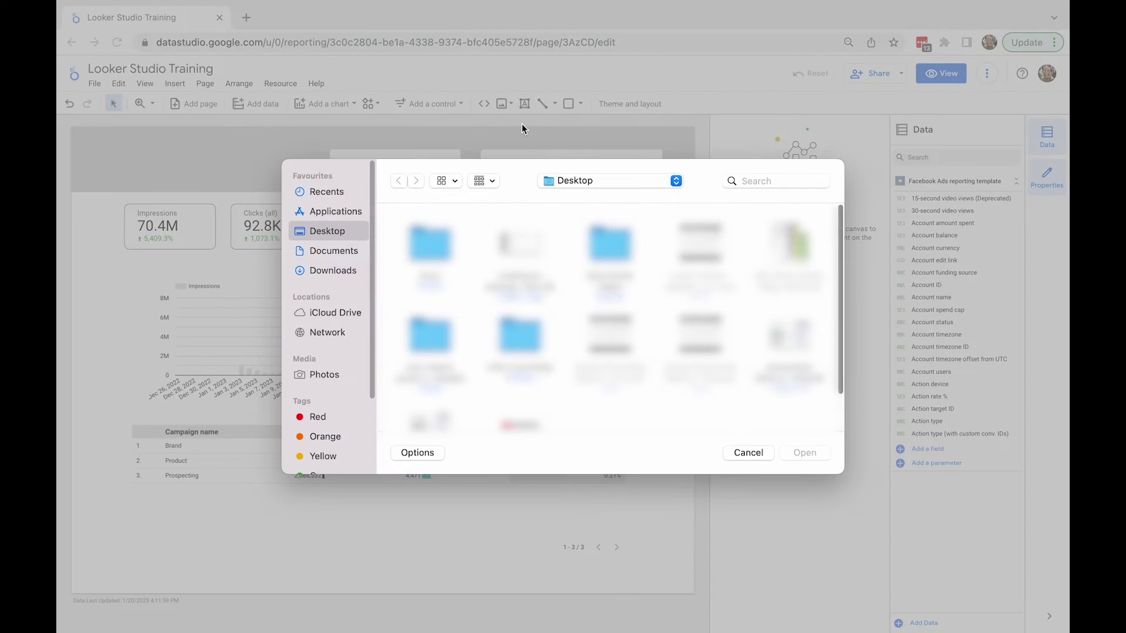
{"action": "left_click", "coordinate": [523, 431]}
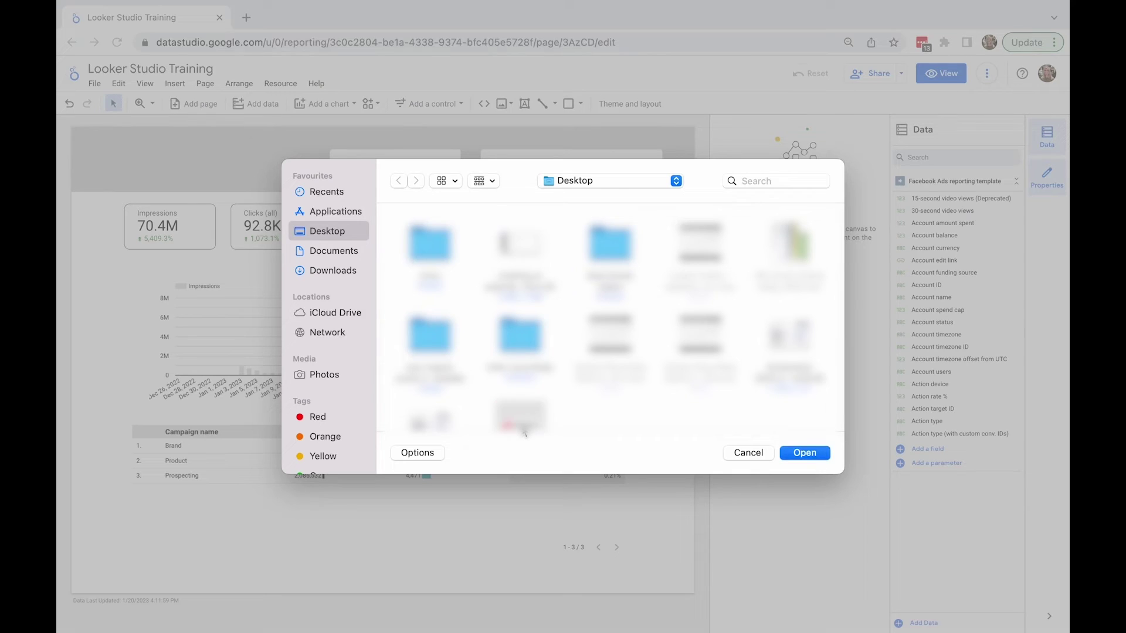
{"action": "double_click", "coordinate": [523, 431]}
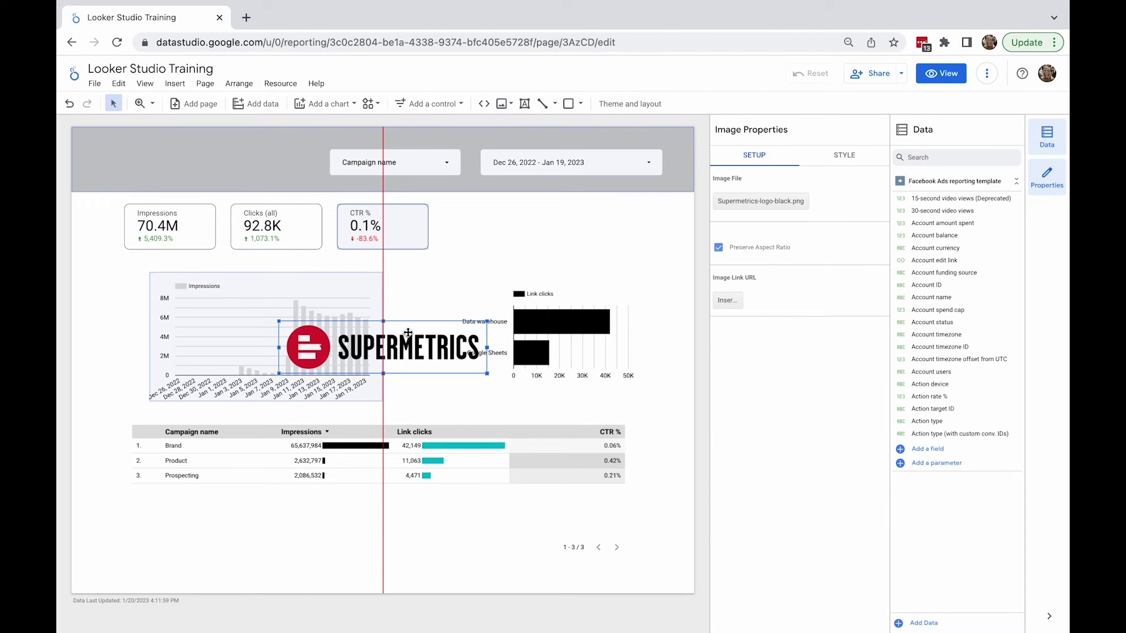
{"action": "left_click_drag", "start_coordinate": [408, 333], "coordinate": [223, 163]}
{"action": "left_click_drag", "start_coordinate": [296, 187], "coordinate": [186, 160]}
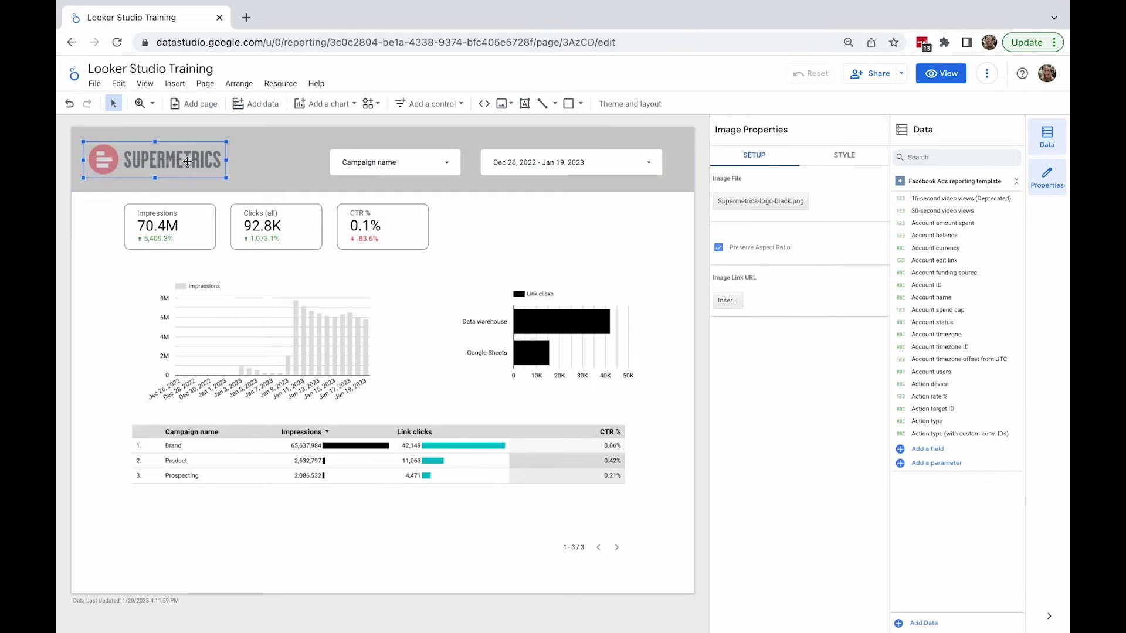
{"action": "left_click", "coordinate": [127, 346]}
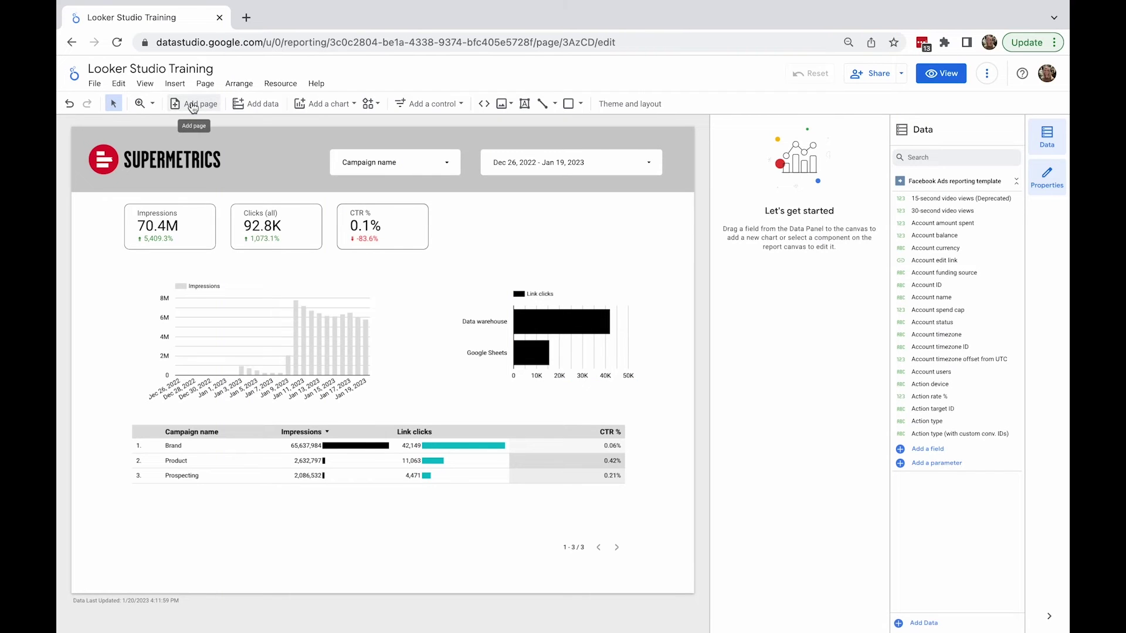
Add a second page to the report and rename the first page FA Main
{"action": "left_click", "coordinate": [193, 106]}
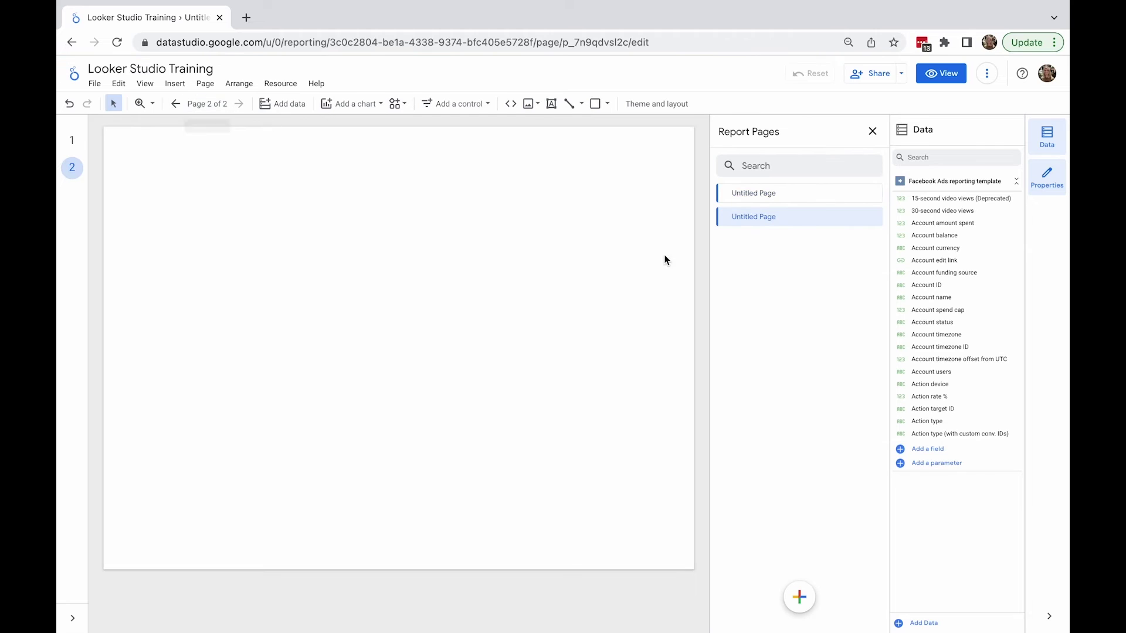
{"action": "mouse_move", "coordinate": [779, 196]}
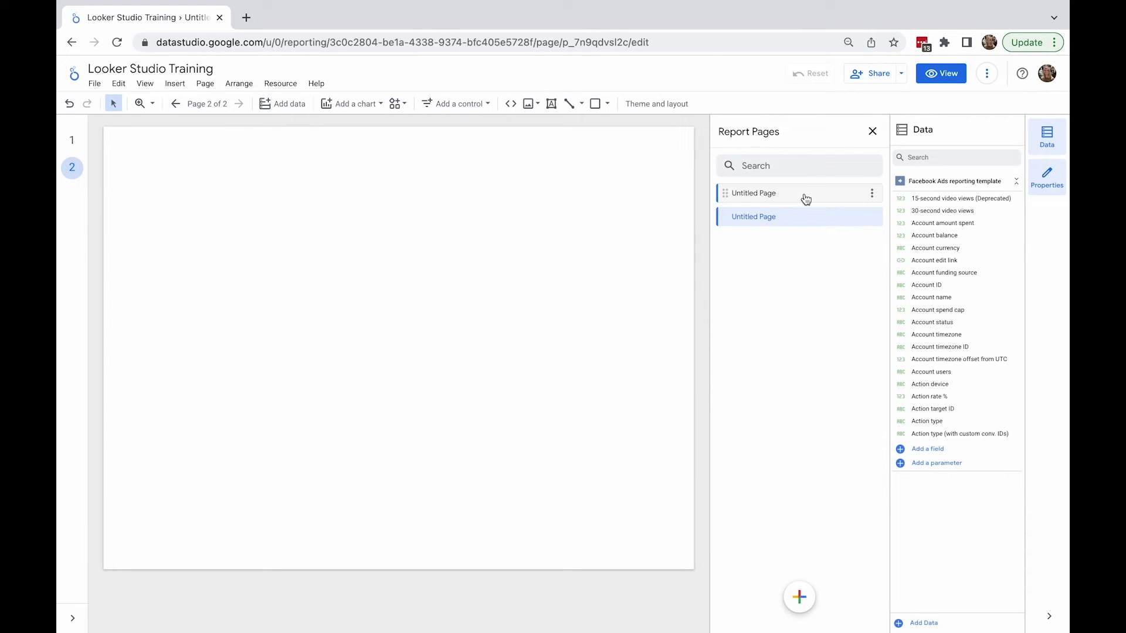
{"action": "left_click", "coordinate": [872, 198]}
{"action": "left_click", "coordinate": [880, 203]}
{"action": "type", "text": "FA Main"}
{"action": "key", "text": "Return"}
Rename the second page to Facebook Ads campaigns and return to the FA Main page
{"action": "left_click", "coordinate": [872, 220]}
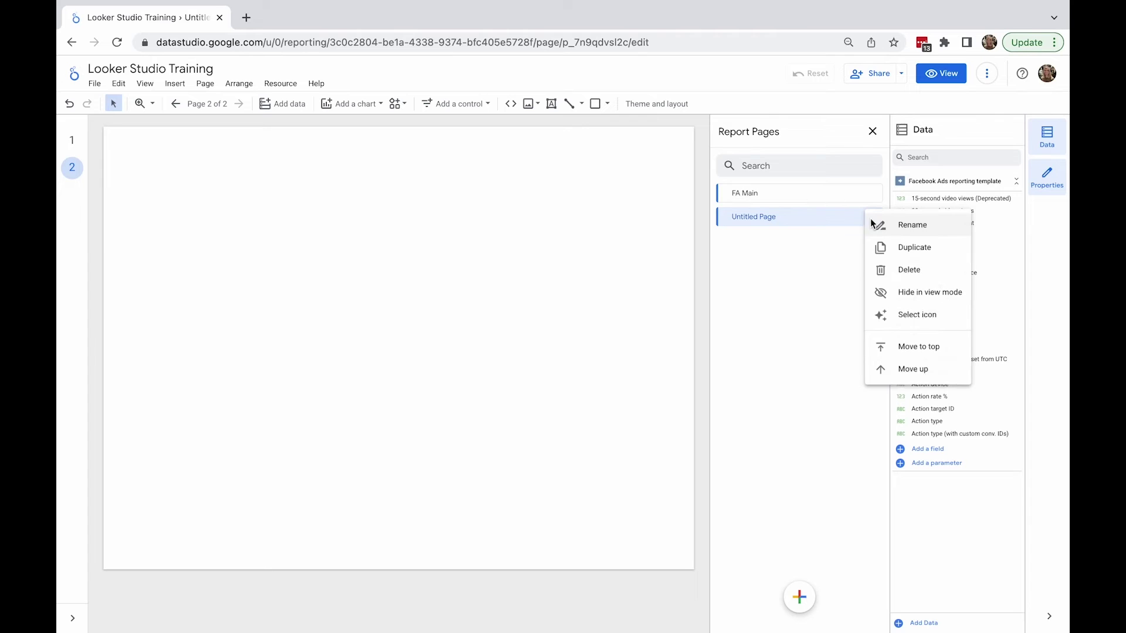
{"action": "left_click", "coordinate": [880, 226]}
{"action": "triple_click", "coordinate": [782, 217]}
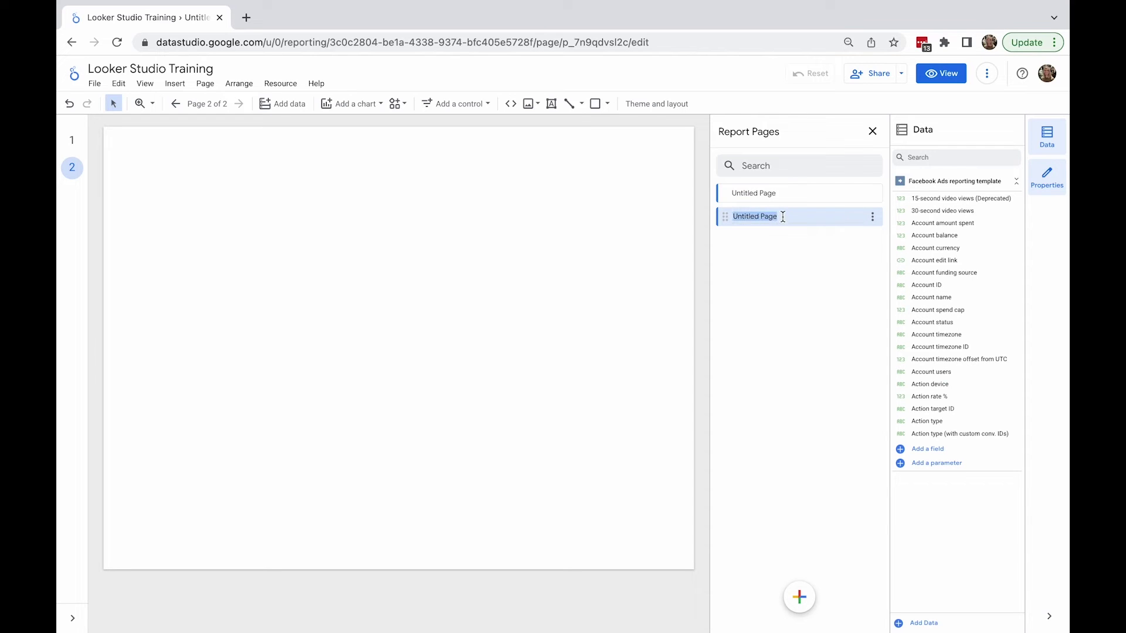
{"action": "type", "text": "Facebook Ads campaigns"}
{"action": "left_click", "coordinate": [874, 194]}
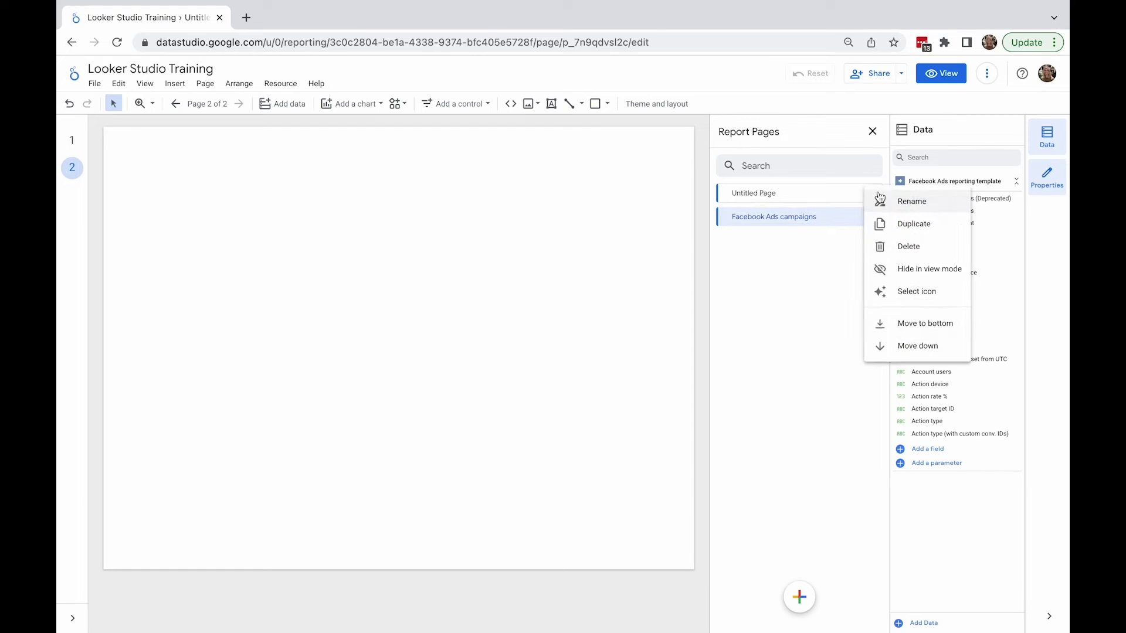
{"action": "left_click", "coordinate": [886, 206]}
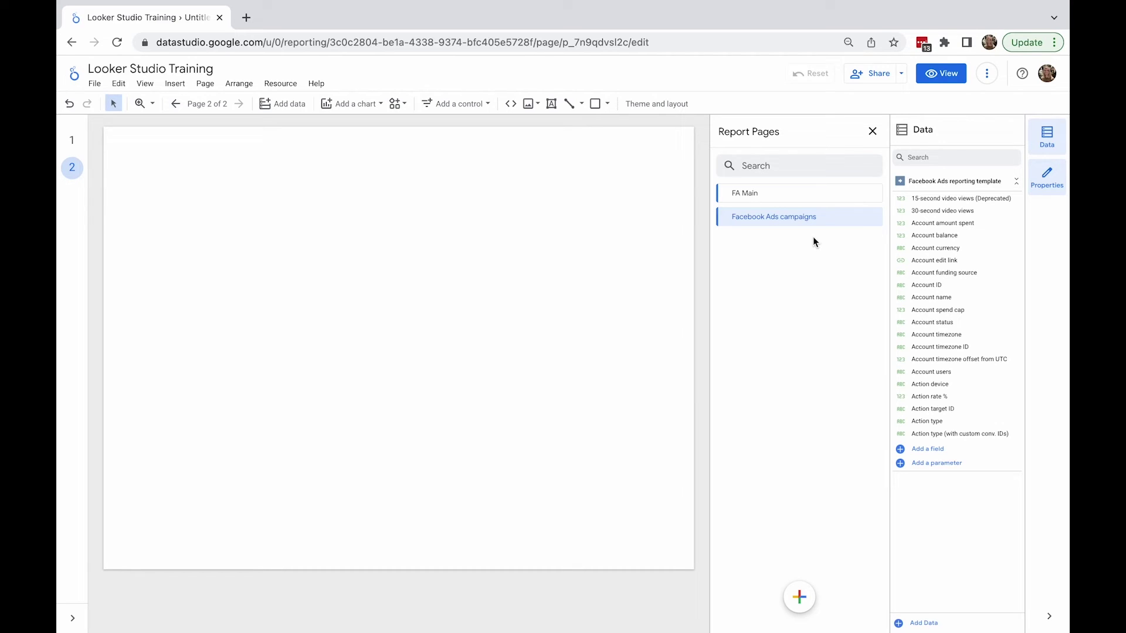
{"action": "left_click", "coordinate": [174, 104]}
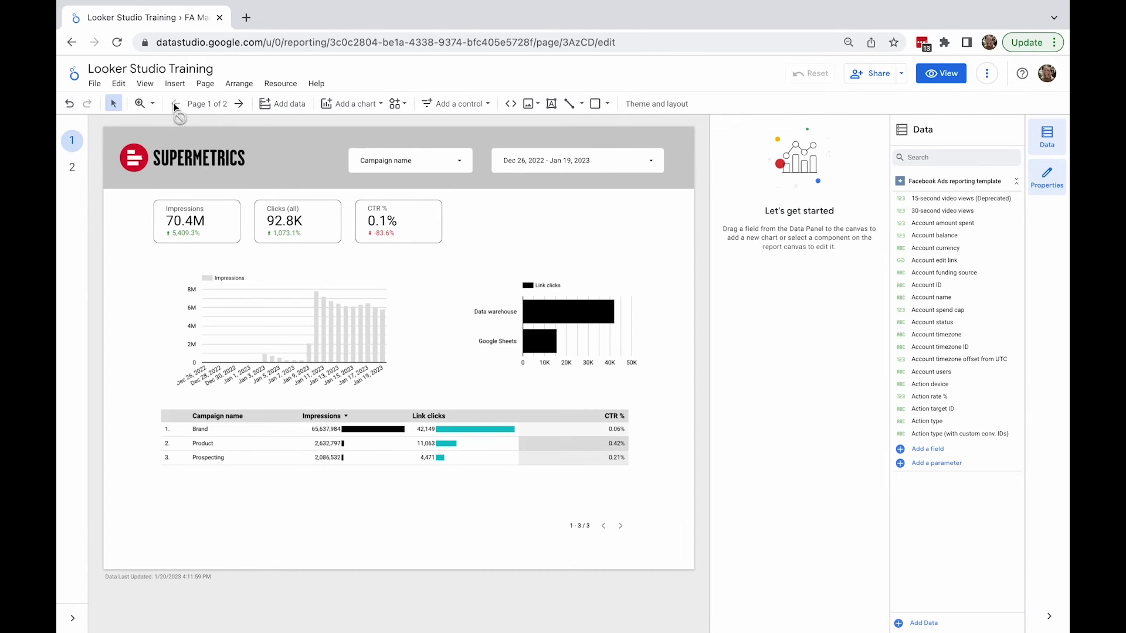
Go to page 2 and open the Manage pages list
{"action": "left_click", "coordinate": [240, 104]}
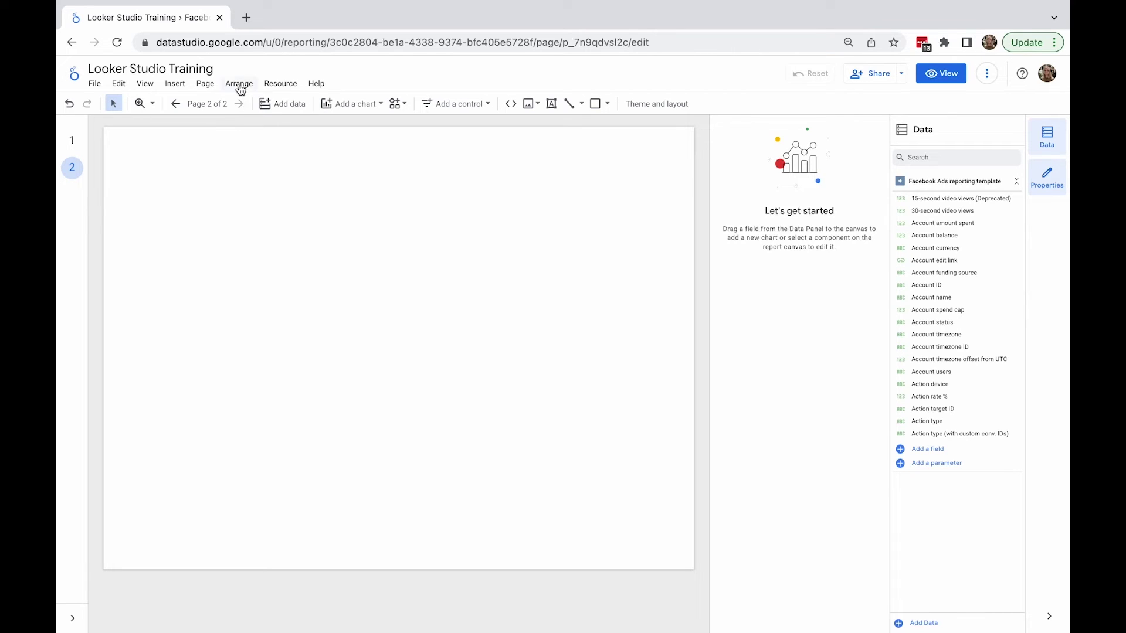
{"action": "left_click", "coordinate": [205, 84]}
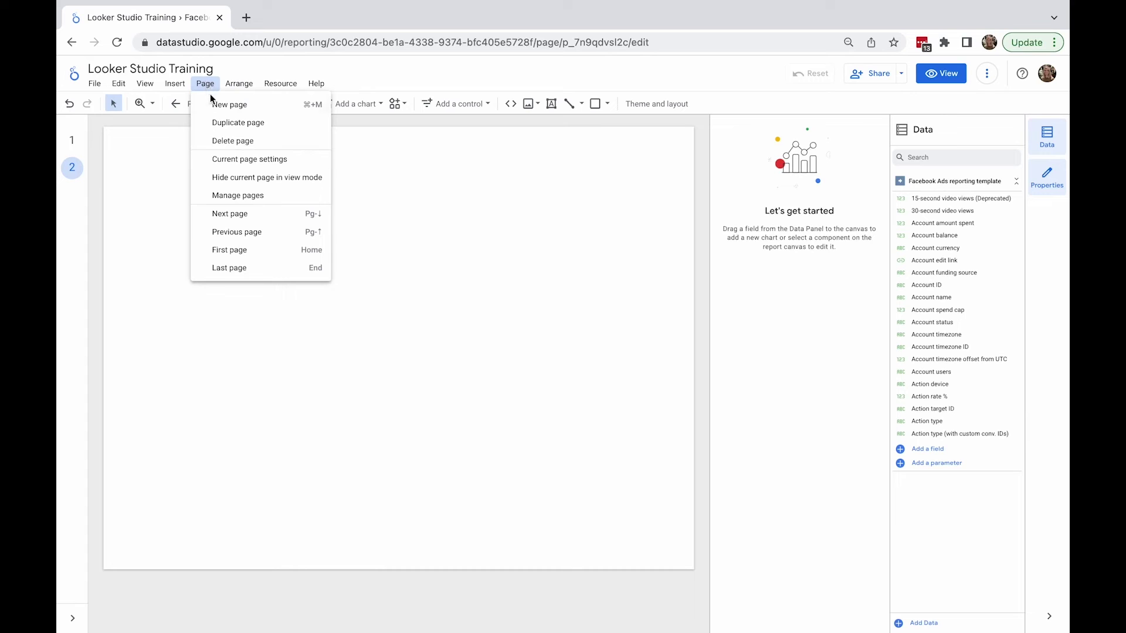
{"action": "left_click", "coordinate": [231, 195]}
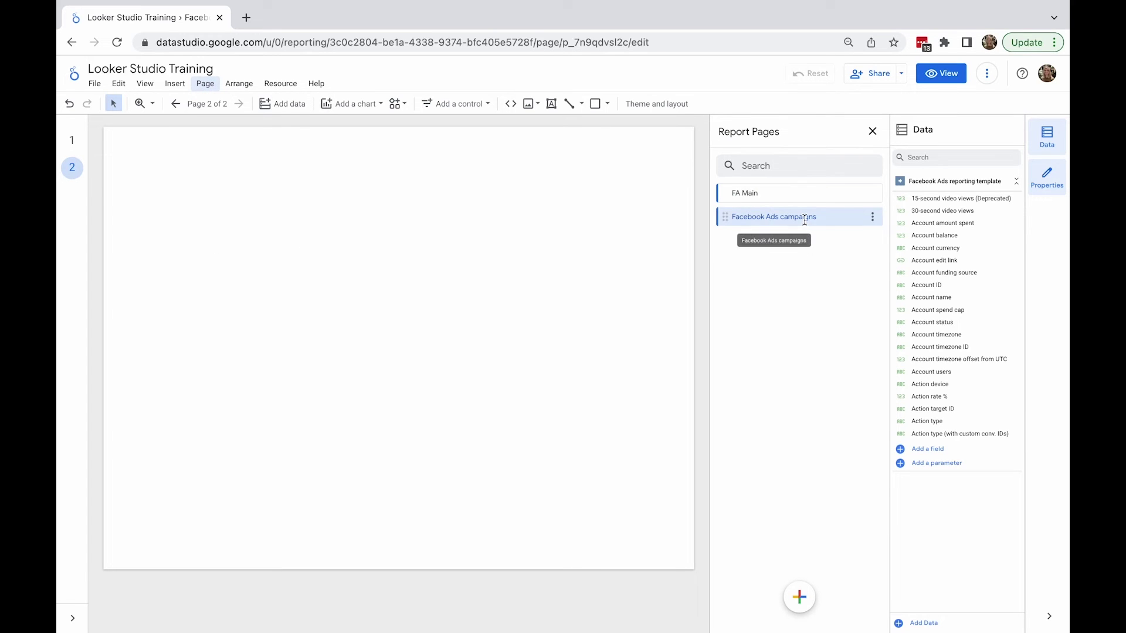
Add a new Untitled Page and an Untitled Section to the report
{"action": "mouse_move", "coordinate": [791, 598]}
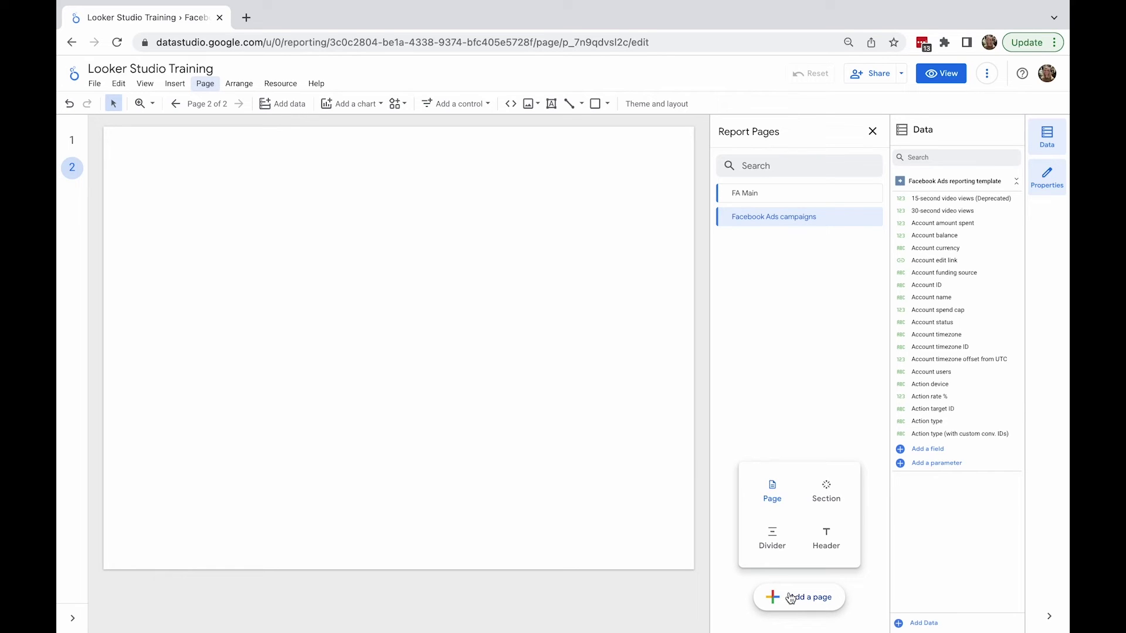
{"action": "left_click", "coordinate": [773, 494]}
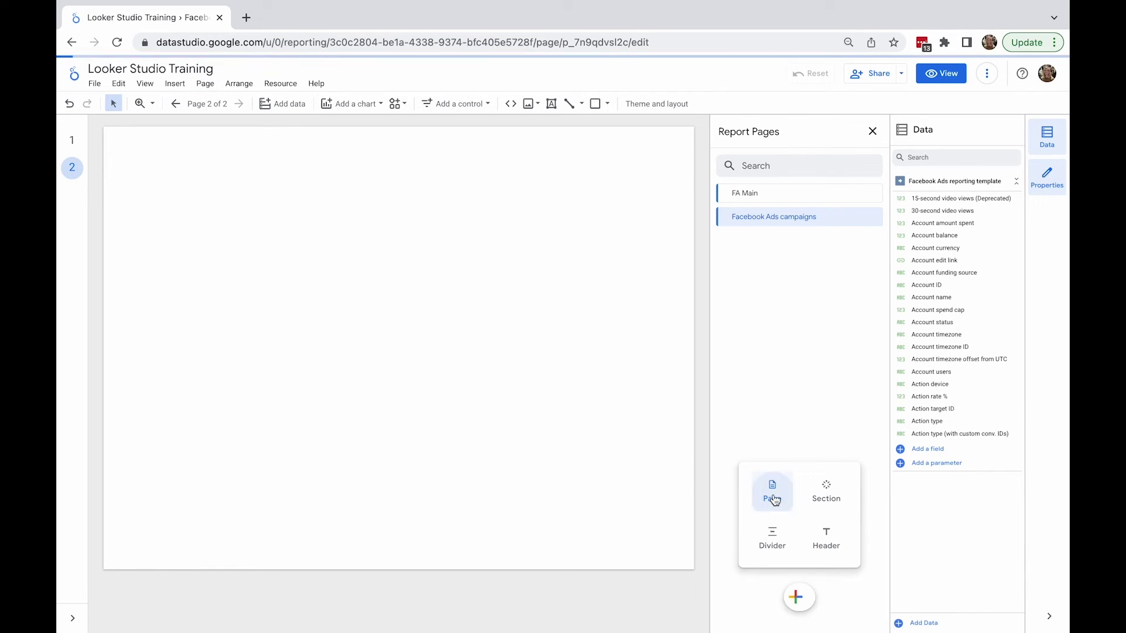
{"action": "mouse_move", "coordinate": [789, 595]}
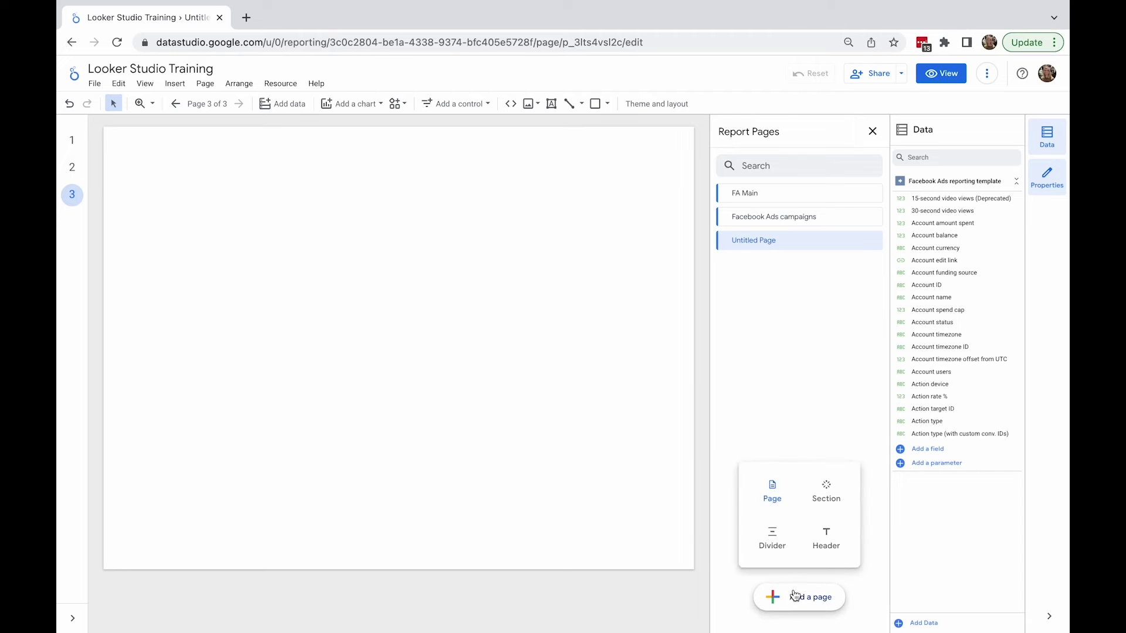
{"action": "left_click", "coordinate": [824, 497]}
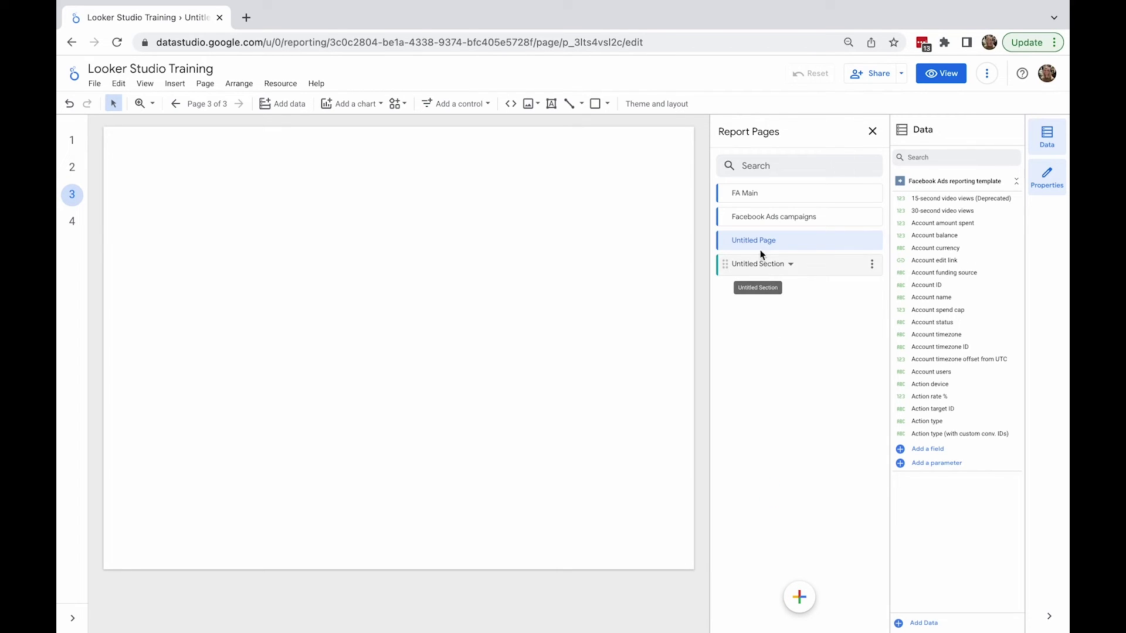
Move Untitled Section to the top, place Facebook Ads campaigns inside it, and start choosing its icon
{"action": "left_click", "coordinate": [728, 265]}
{"action": "left_click_drag", "start_coordinate": [728, 265], "coordinate": [737, 194]}
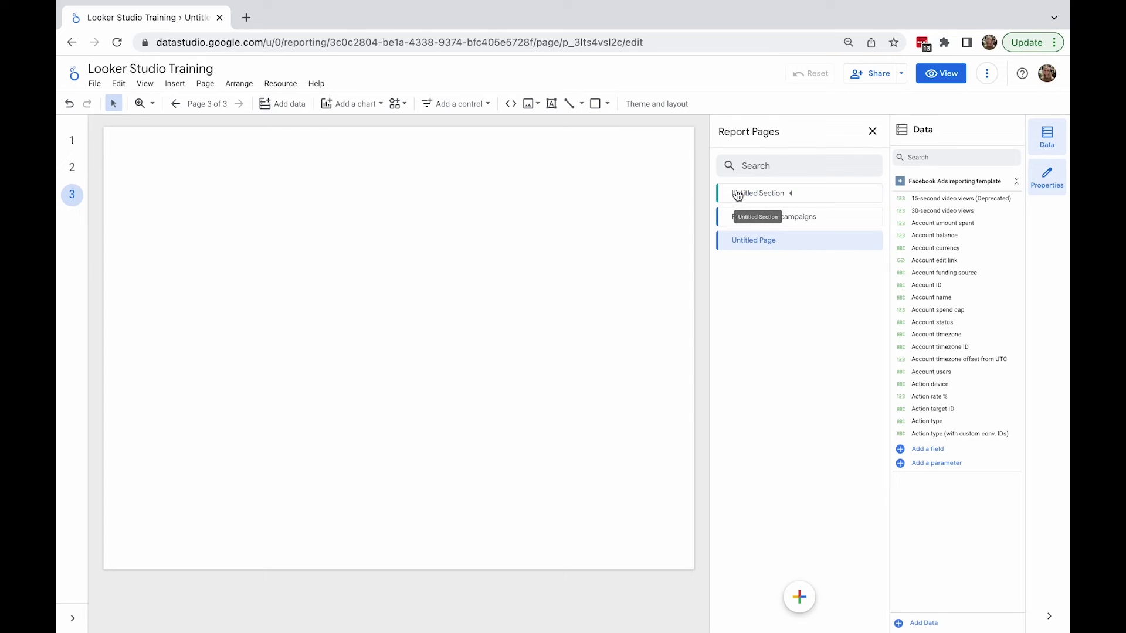
{"action": "mouse_move", "coordinate": [726, 246]}
{"action": "left_mouse_down"}
{"action": "mouse_move", "coordinate": [729, 219]}
{"action": "mouse_move", "coordinate": [734, 227]}
{"action": "left_mouse_up"}
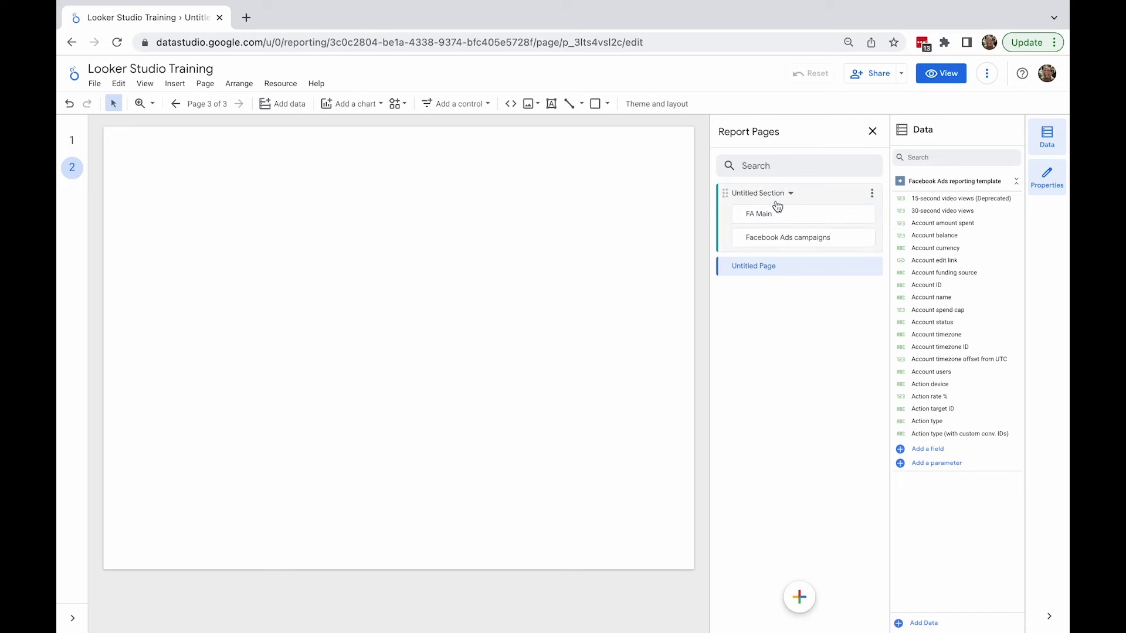
{"action": "left_click", "coordinate": [870, 194]}
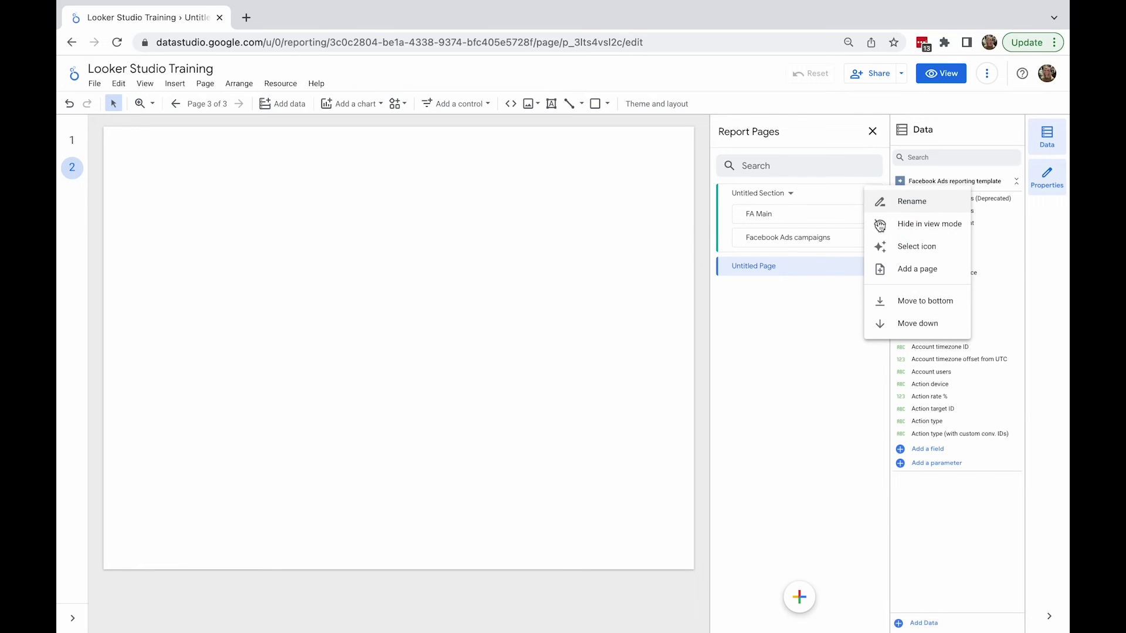
{"action": "left_click", "coordinate": [889, 249]}
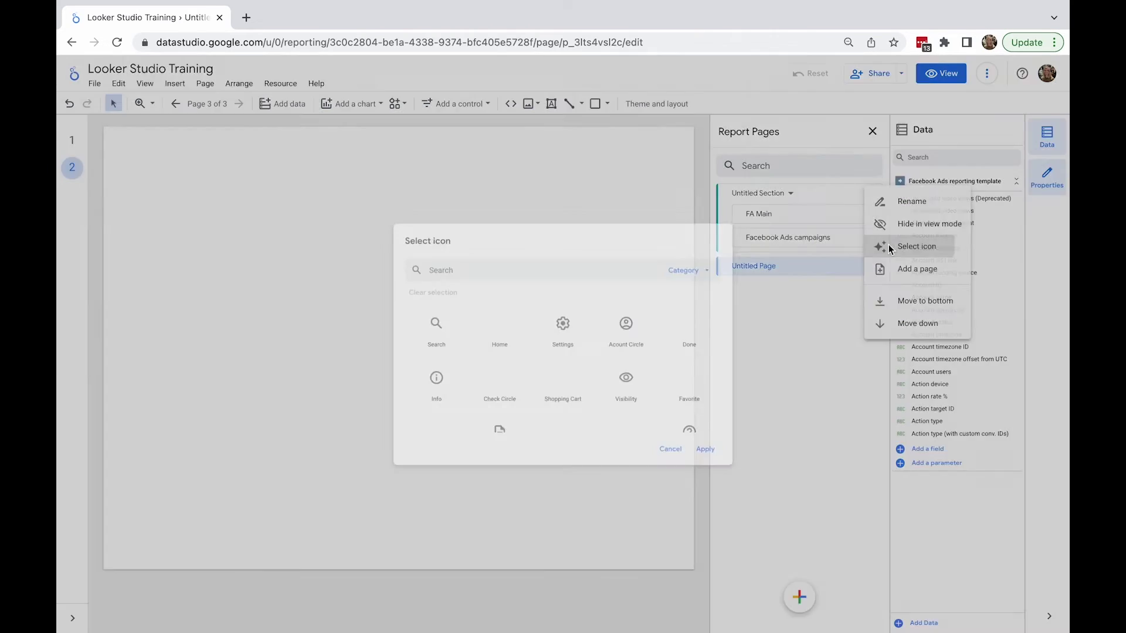
Apply the Account Circle icon to the Untitled Section
{"action": "left_click", "coordinate": [637, 346]}
{"action": "left_click", "coordinate": [727, 465]}
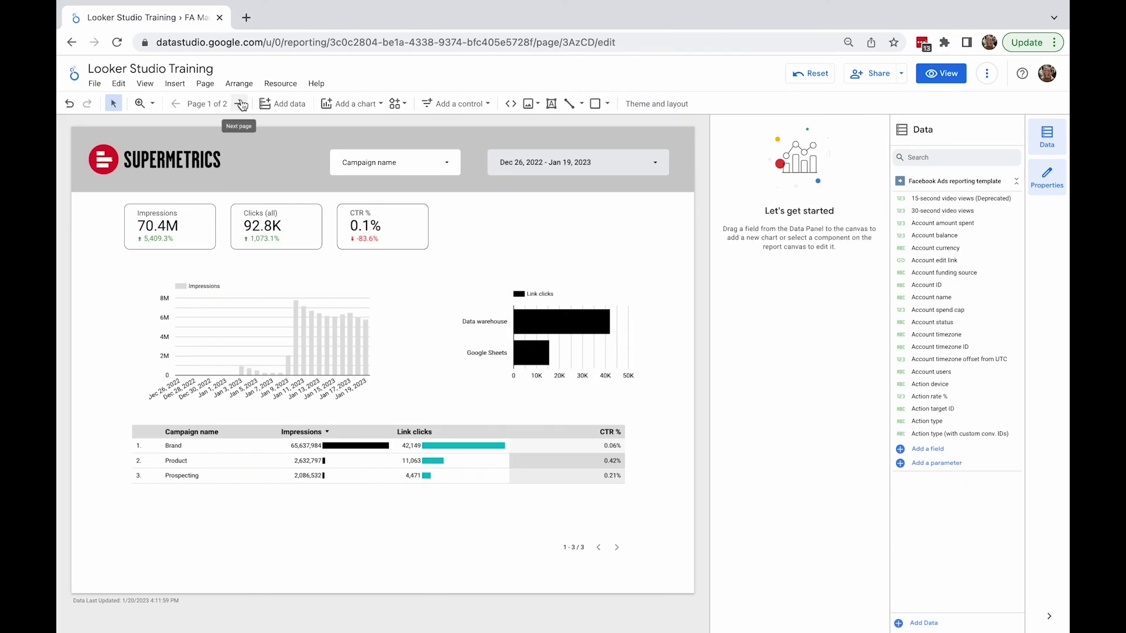
Copy the Impressions scorecard from FA Main onto the Facebook Ads campaigns page, then return to FA Main
{"action": "left_click", "coordinate": [239, 104]}
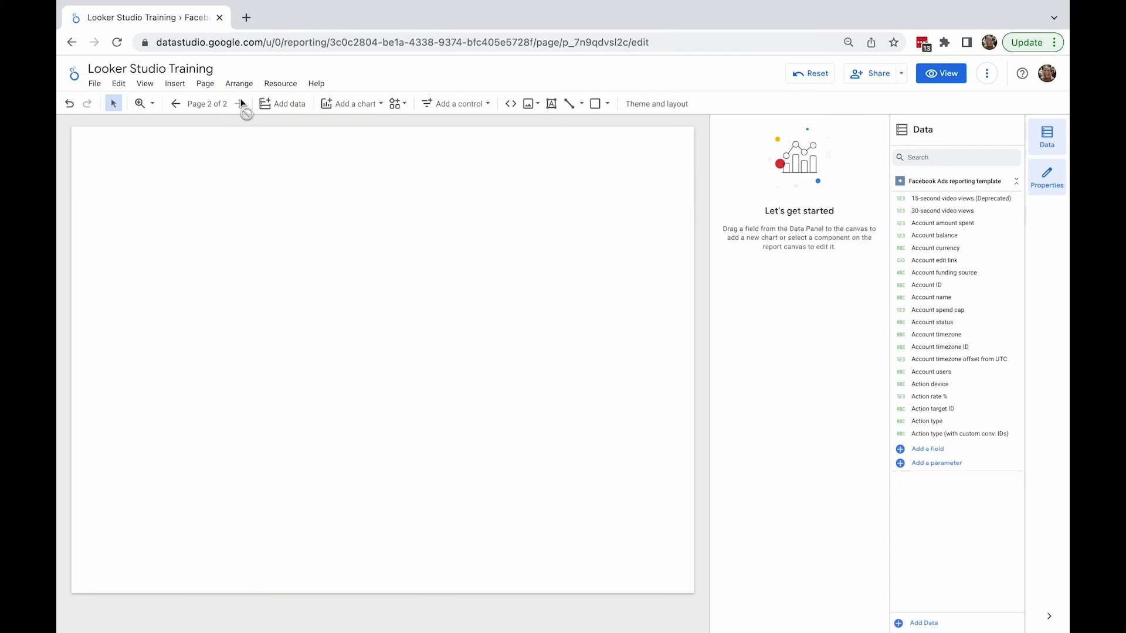
{"action": "left_click", "coordinate": [178, 105]}
{"action": "left_click", "coordinate": [200, 242]}
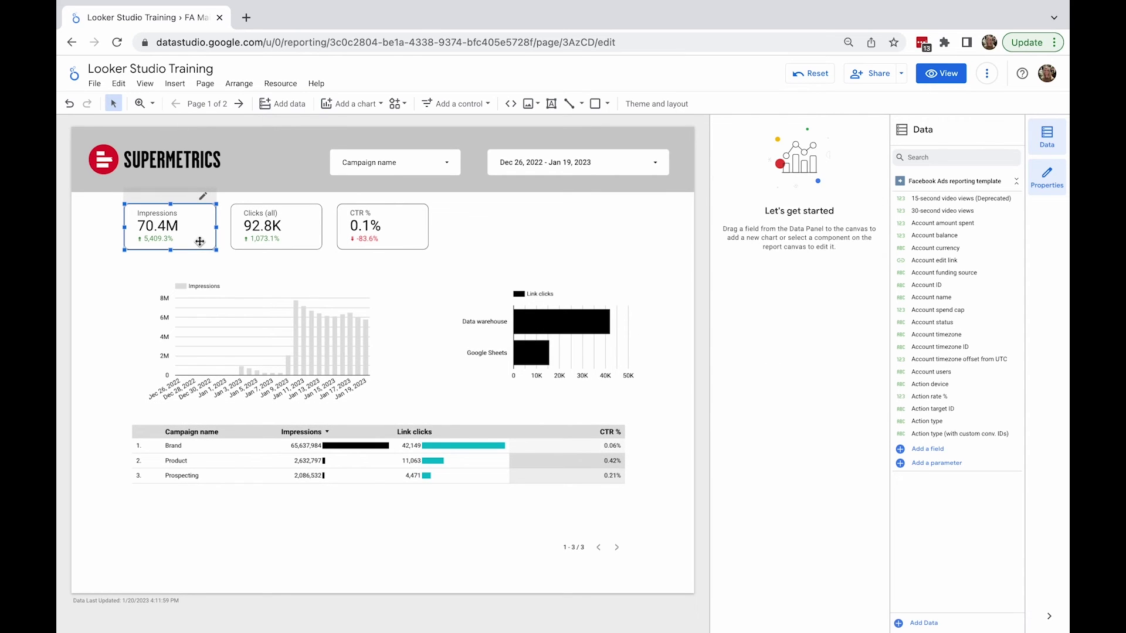
{"action": "left_click", "coordinate": [238, 104]}
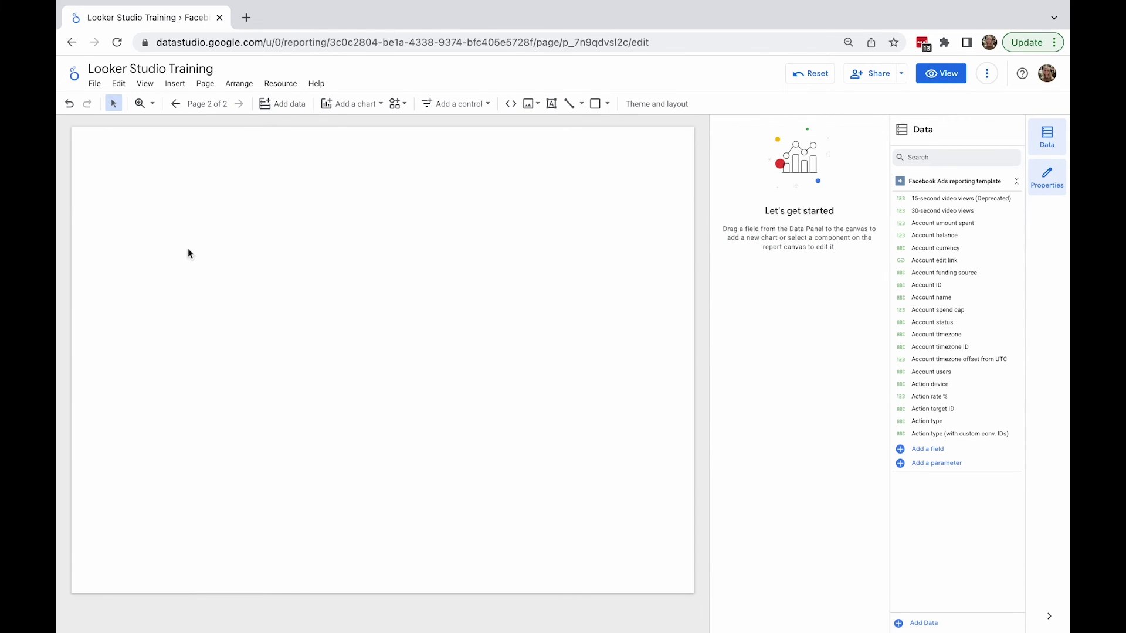
{"action": "key", "text": "ctrl+v"}
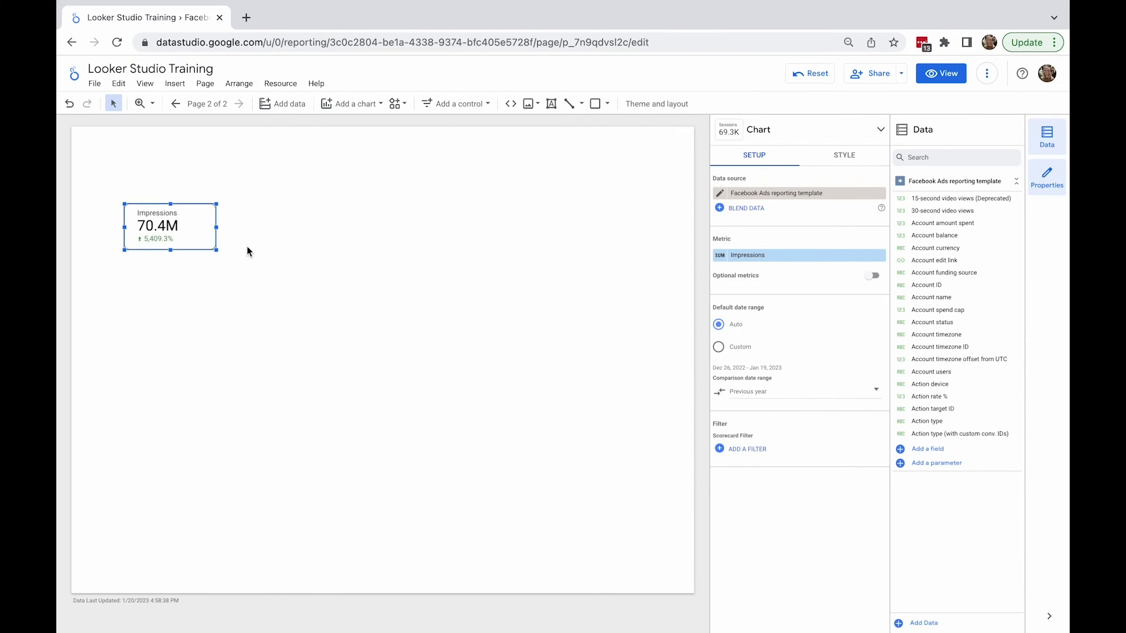
{"action": "left_click", "coordinate": [246, 246]}
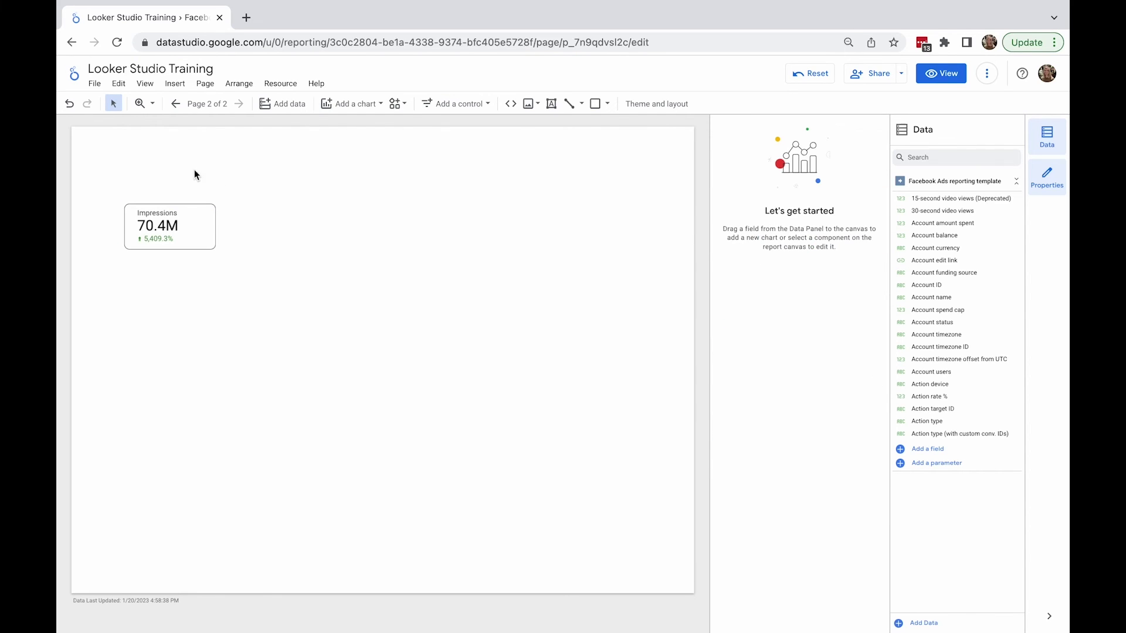
{"action": "left_click", "coordinate": [178, 108]}
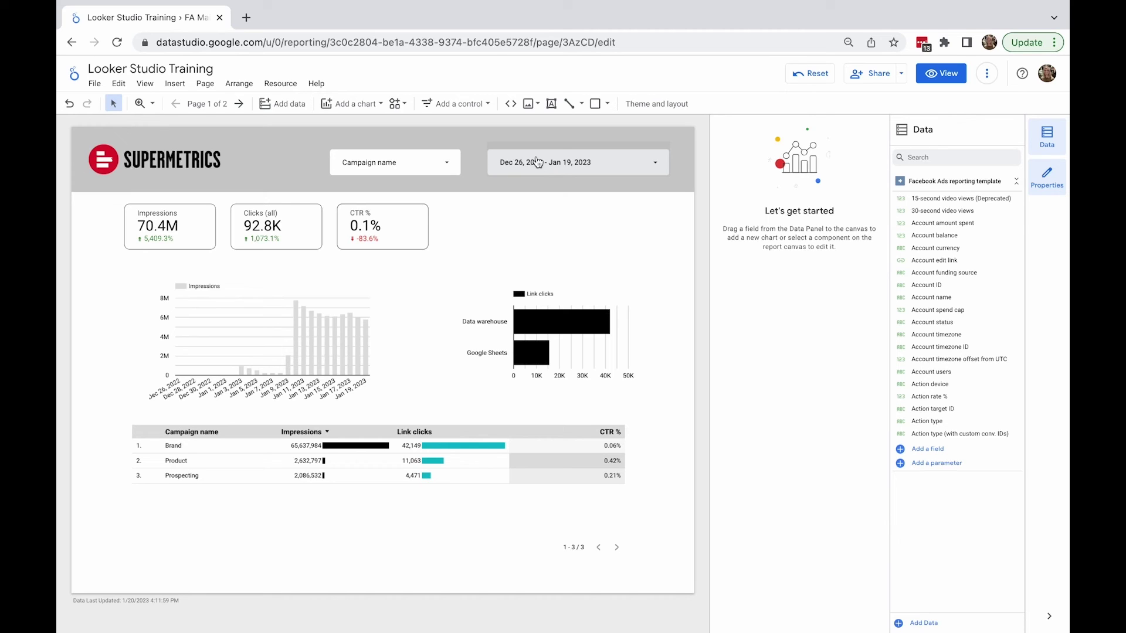
Move the date range control into the scorecard row, make it report-level, and view page 2
{"action": "left_click_drag", "start_coordinate": [537, 162], "coordinate": [534, 218]}
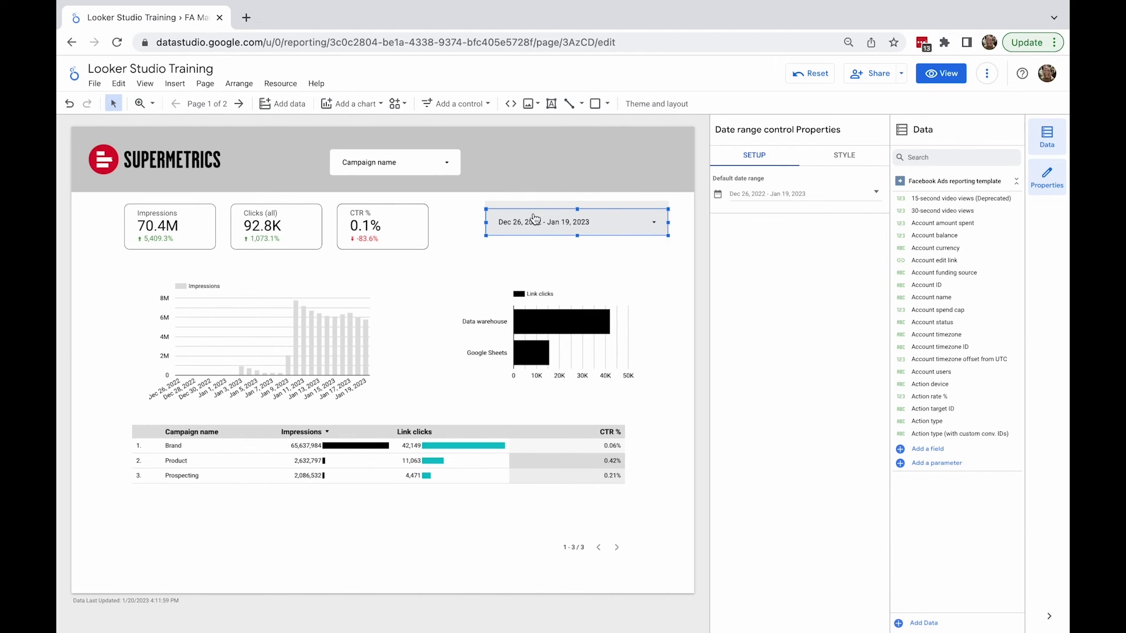
{"action": "right_click", "coordinate": [535, 218]}
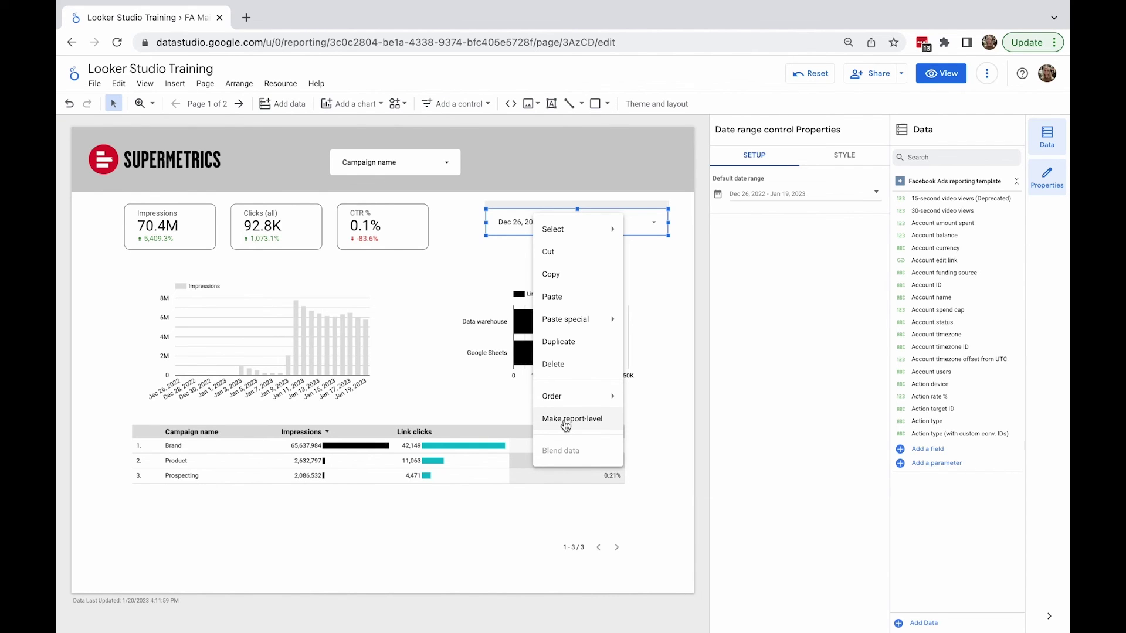
{"action": "left_click", "coordinate": [566, 420]}
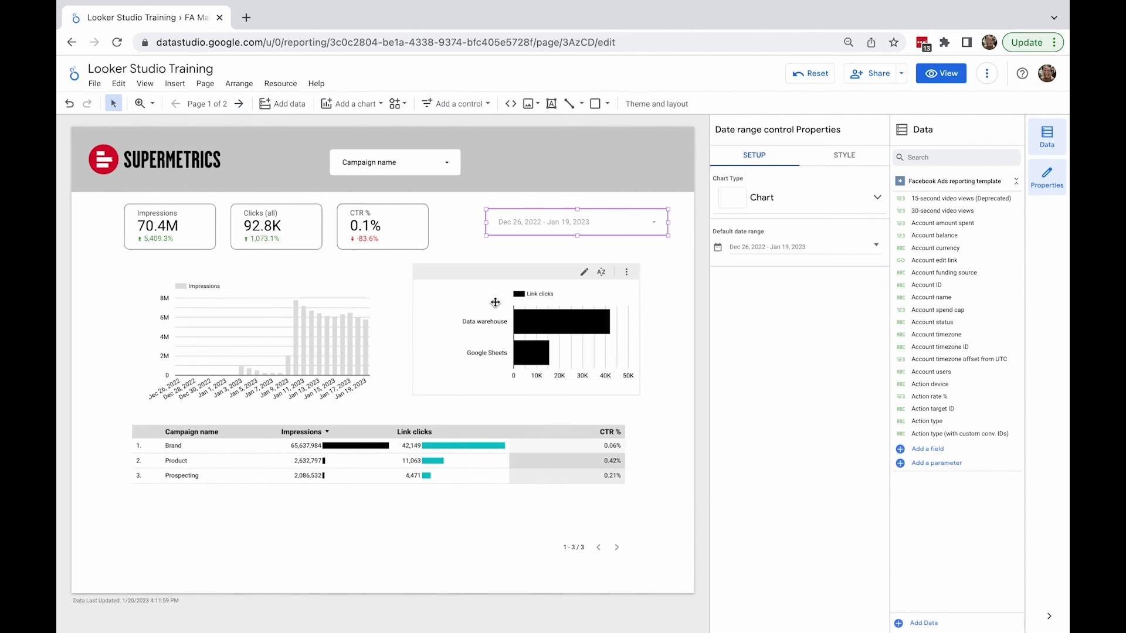
{"action": "left_click", "coordinate": [461, 239]}
{"action": "left_click", "coordinate": [239, 104]}
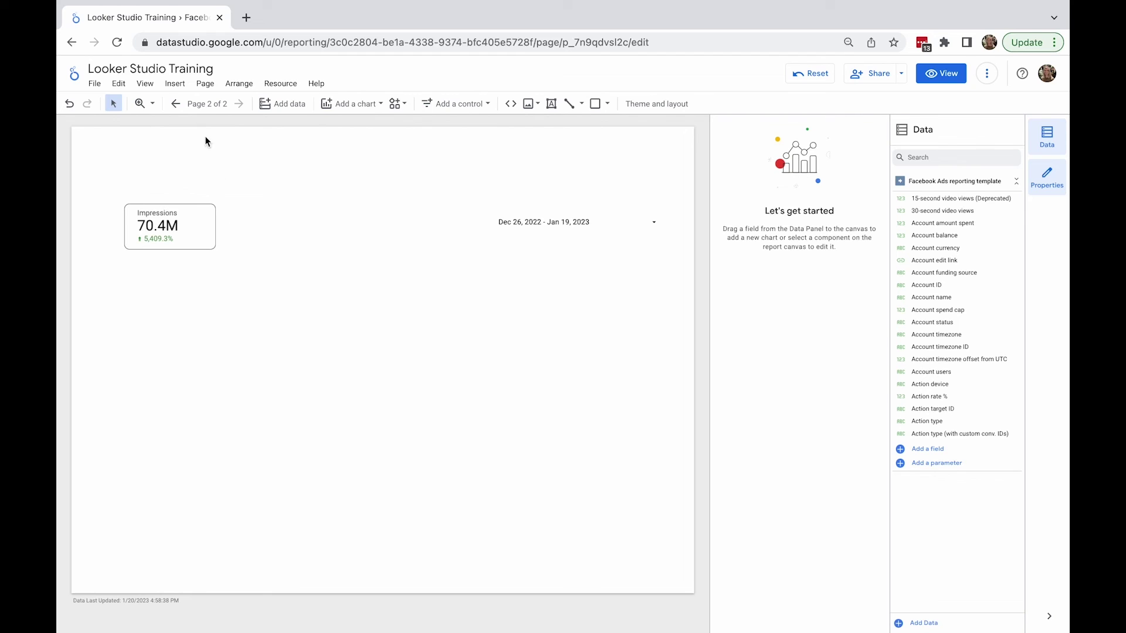
Go back to the FA Main dashboard page
{"action": "left_click", "coordinate": [177, 104]}
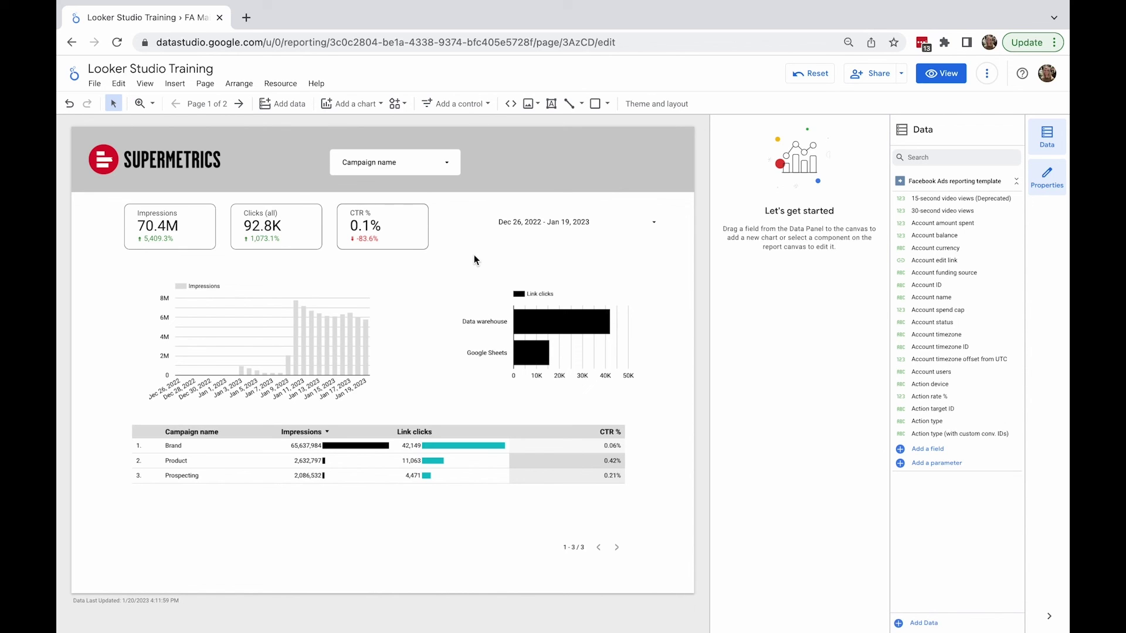
Switch the date range control back to page-level
{"action": "mouse_move", "coordinate": [516, 227]}
{"action": "left_mouse_down"}
{"action": "mouse_move", "coordinate": [514, 202]}
{"action": "mouse_move", "coordinate": [517, 233]}
{"action": "left_mouse_up"}
{"action": "right_click", "coordinate": [517, 233]}
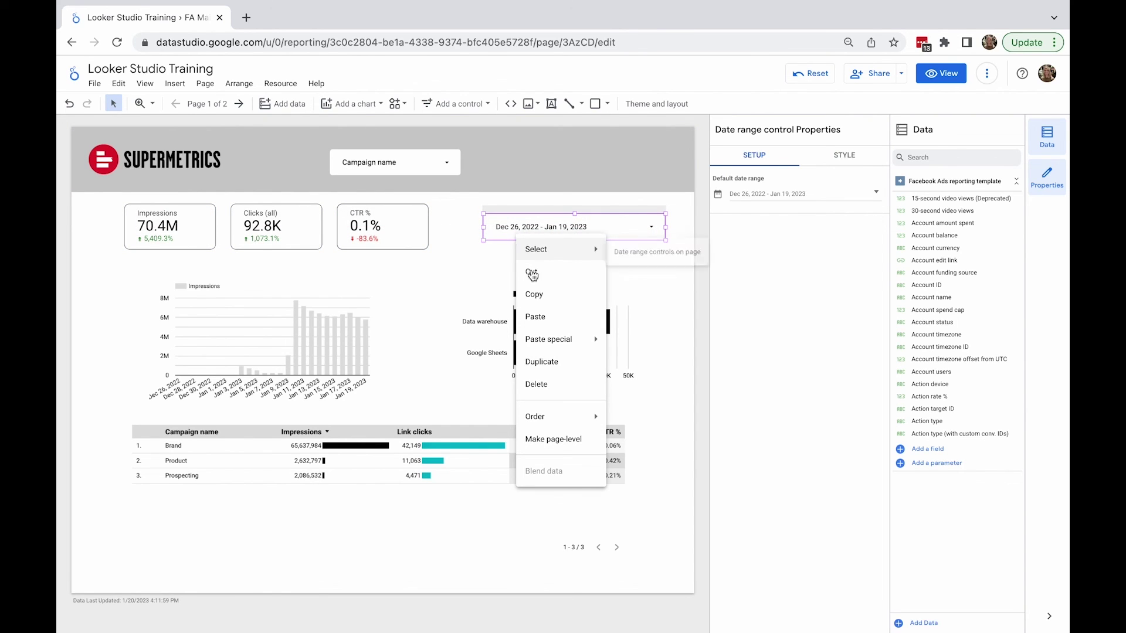
{"action": "mouse_move", "coordinate": [567, 418]}
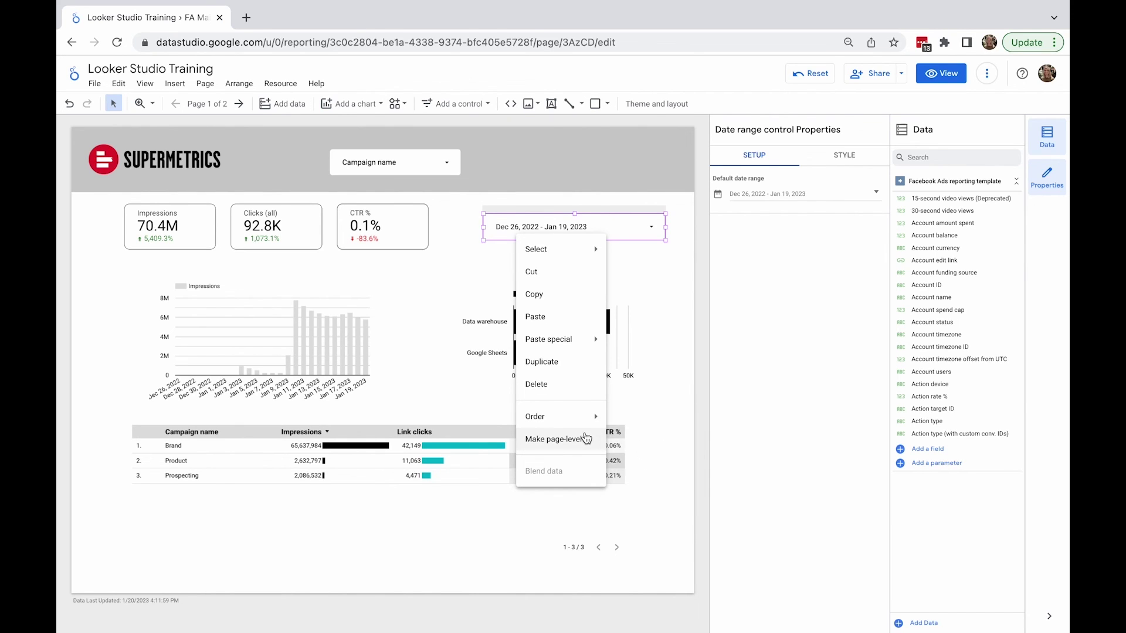
{"action": "left_click", "coordinate": [585, 439]}
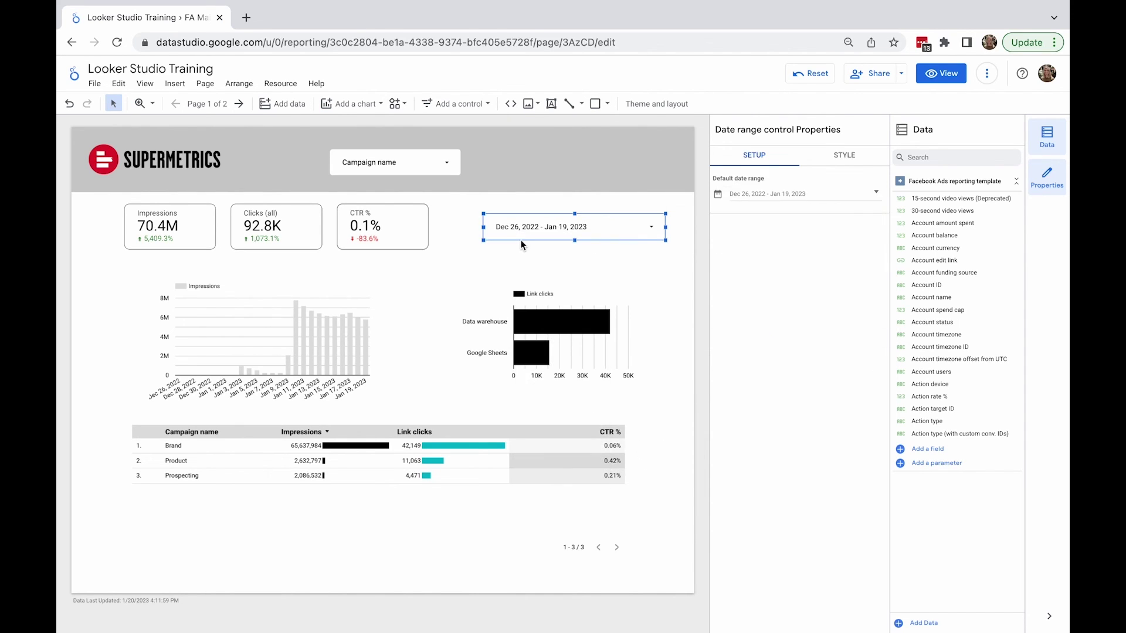
Move the date range control into the grey header beside Campaign name and select the header band
{"action": "left_click_drag", "start_coordinate": [524, 236], "coordinate": [523, 165]}
{"action": "left_click", "coordinate": [557, 212]}
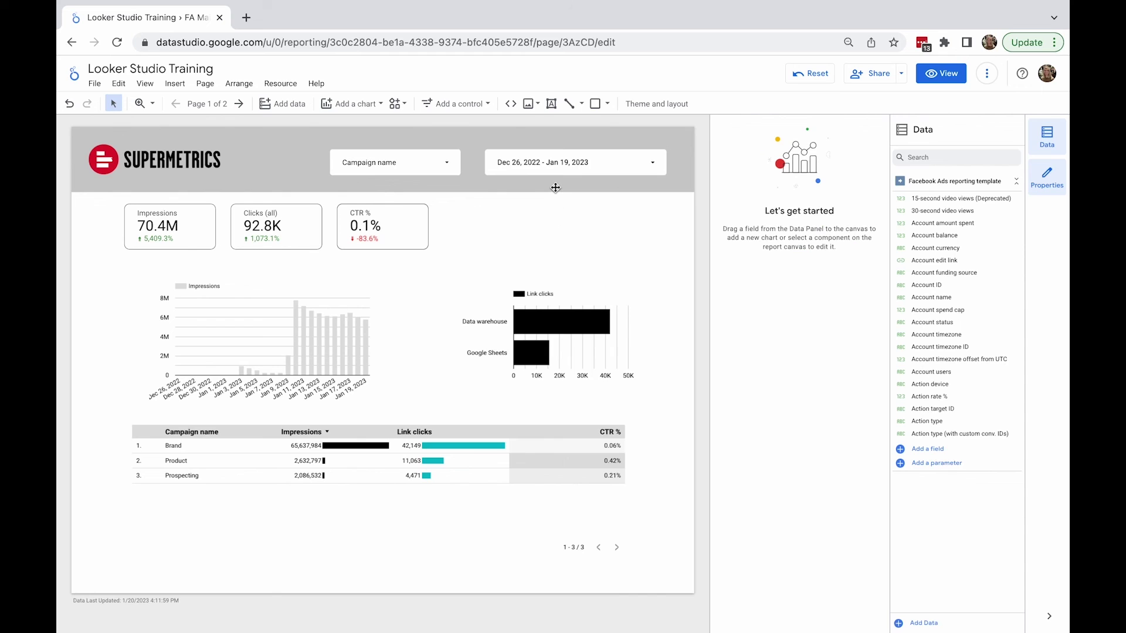
{"action": "left_click", "coordinate": [555, 188]}
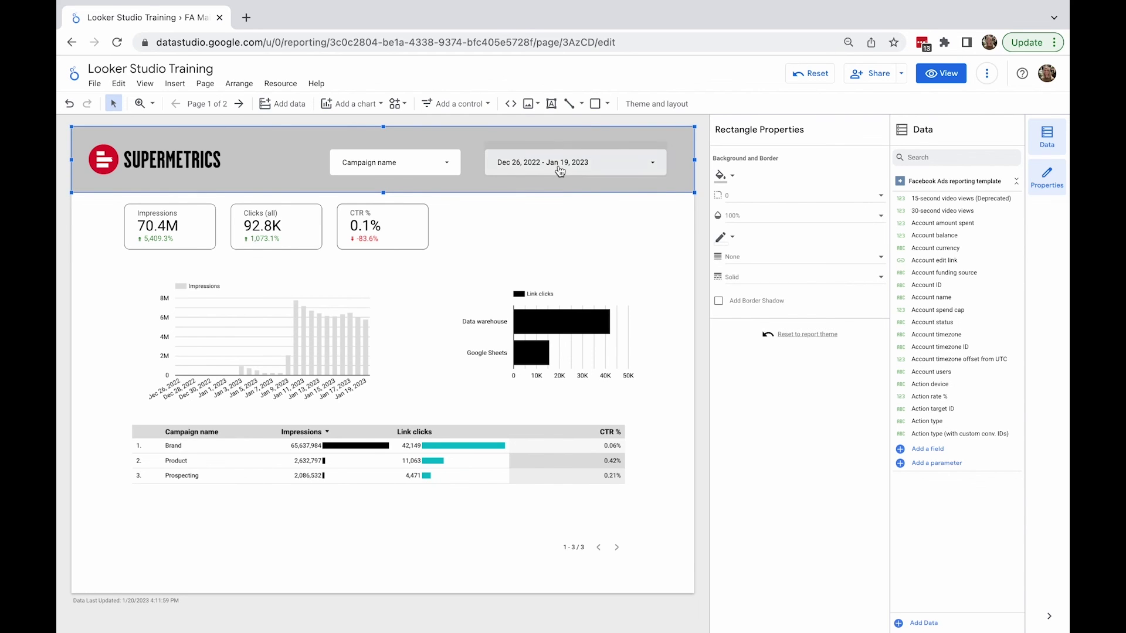